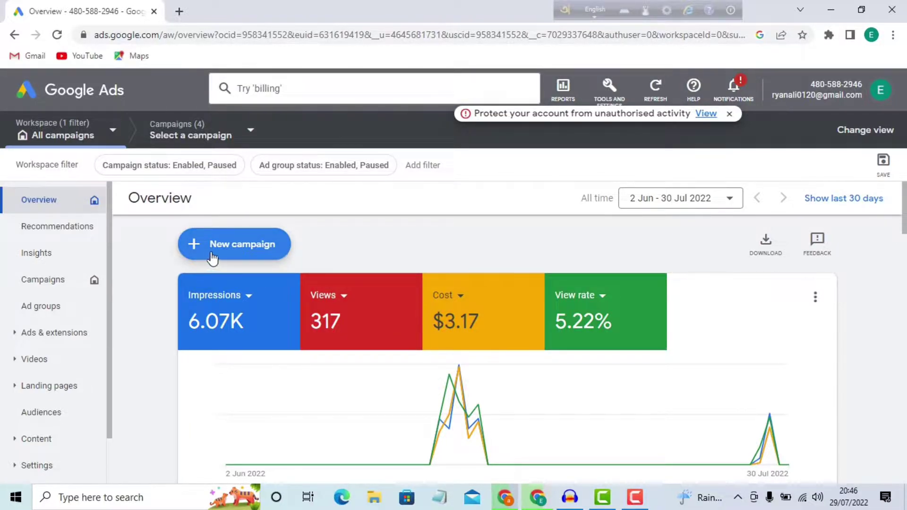
# Create a new campaign without a goal's guidance, using the Video type and the Custom video campaign subtype
pyautogui.click(241, 245)
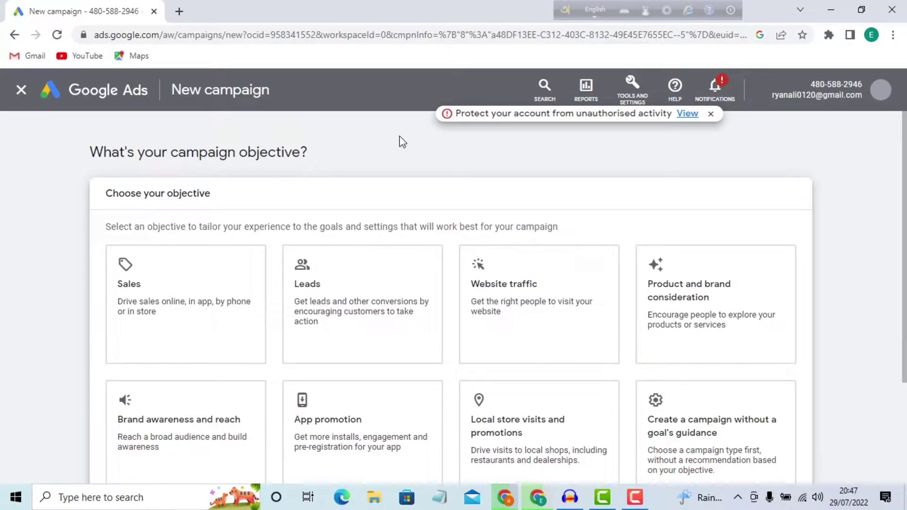
pyautogui.scroll(-3, 705, 196)
pyautogui.click(705, 197)
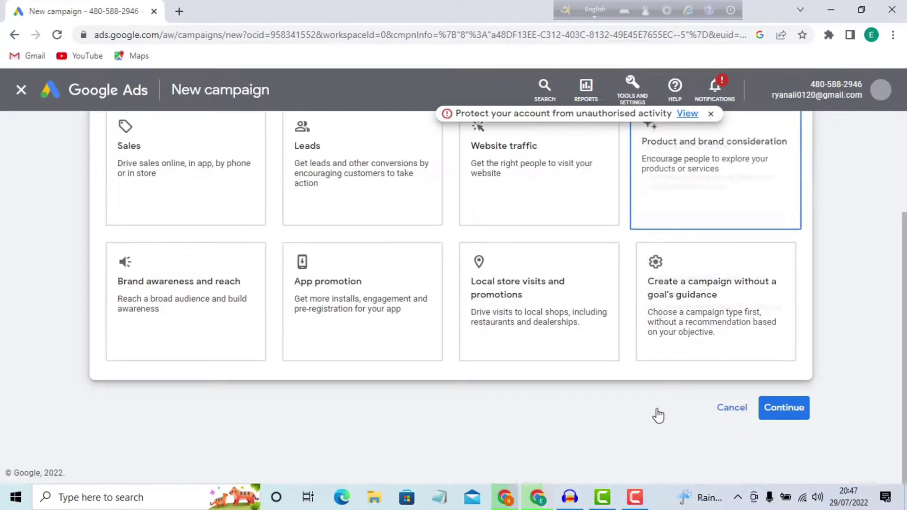
pyautogui.click(673, 302)
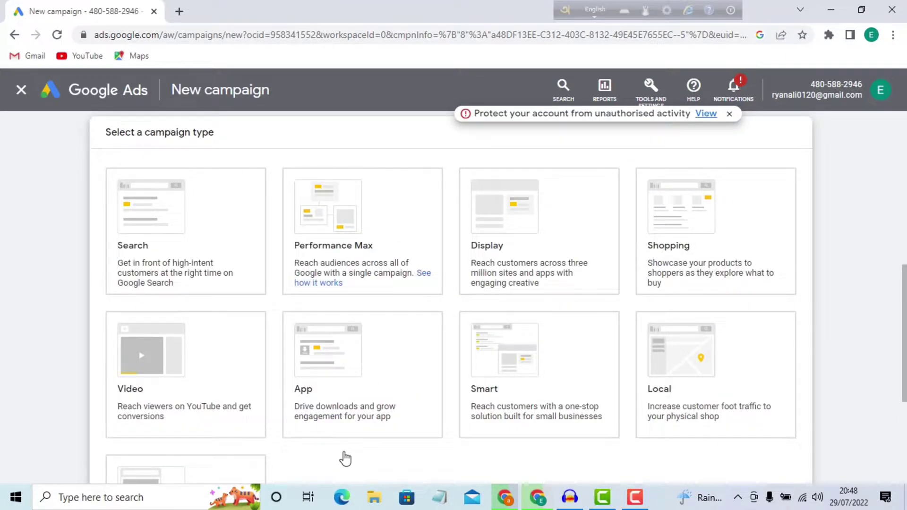
pyautogui.click(165, 377)
pyautogui.click(201, 384)
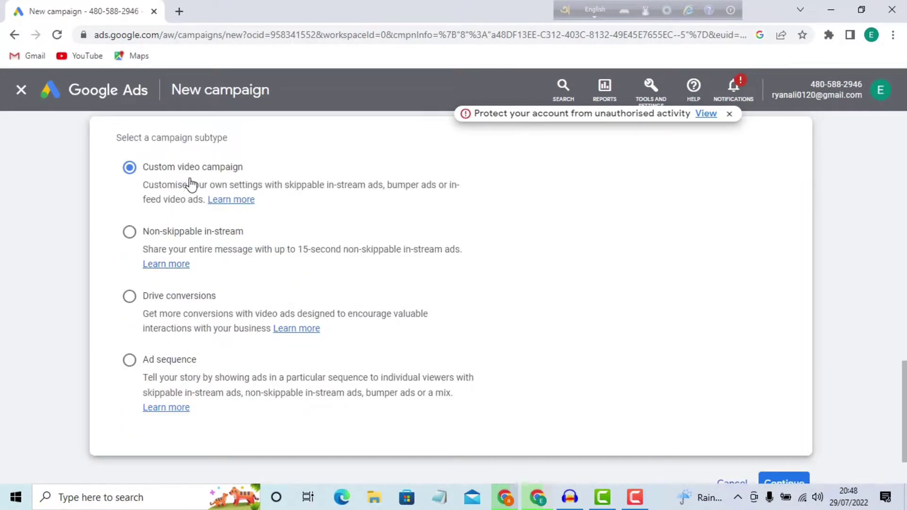
pyautogui.scroll(-2, 779, 420)
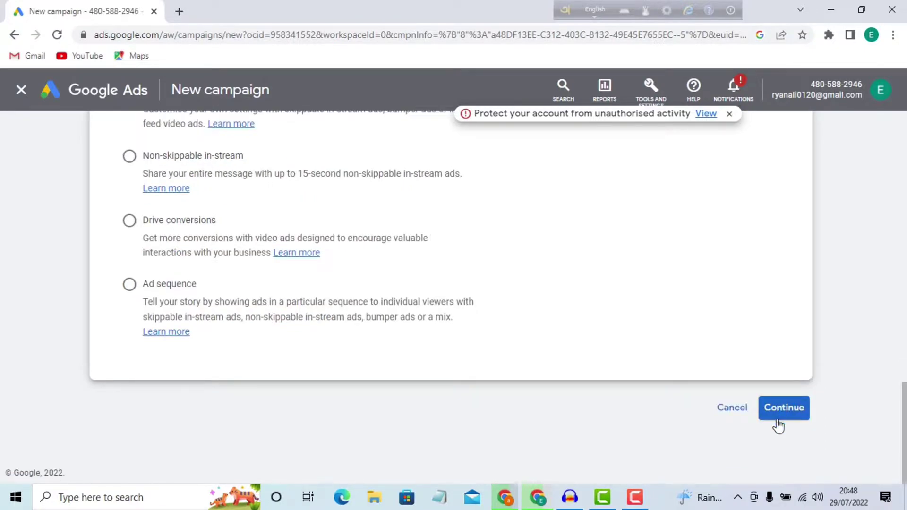
pyautogui.click(785, 408)
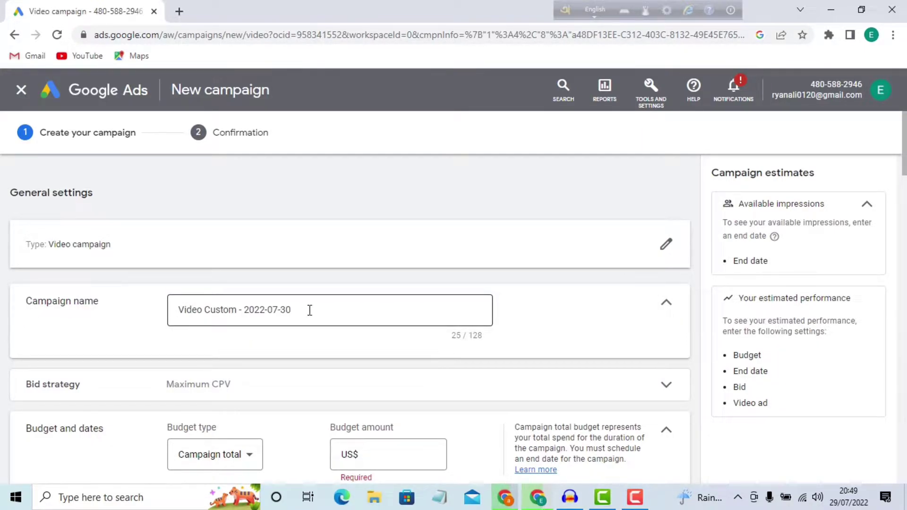
# Name the campaign "youtube video promote" and choose Maximum CPV as its bid strategy
pyautogui.moveTo(310, 310); pyautogui.dragTo(167, 315)
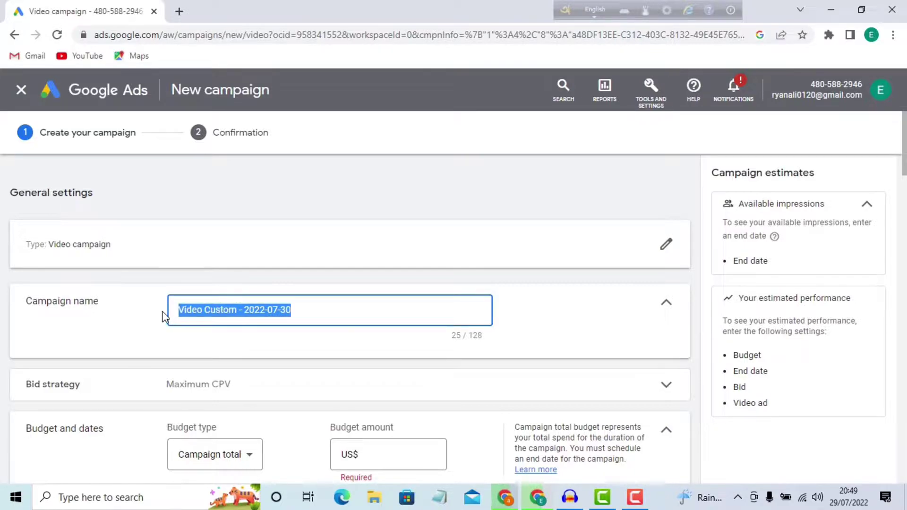
pyautogui.write('youtube video promote')
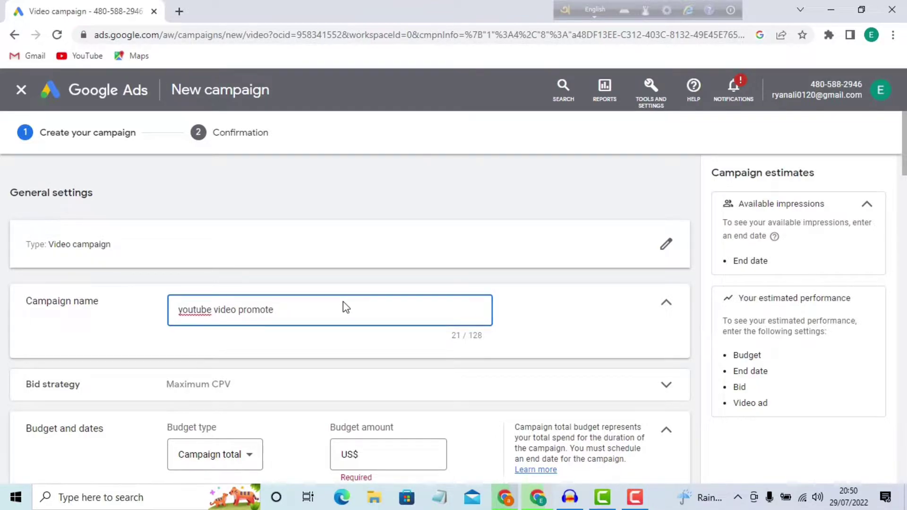
pyautogui.scroll(-3, 341, 262)
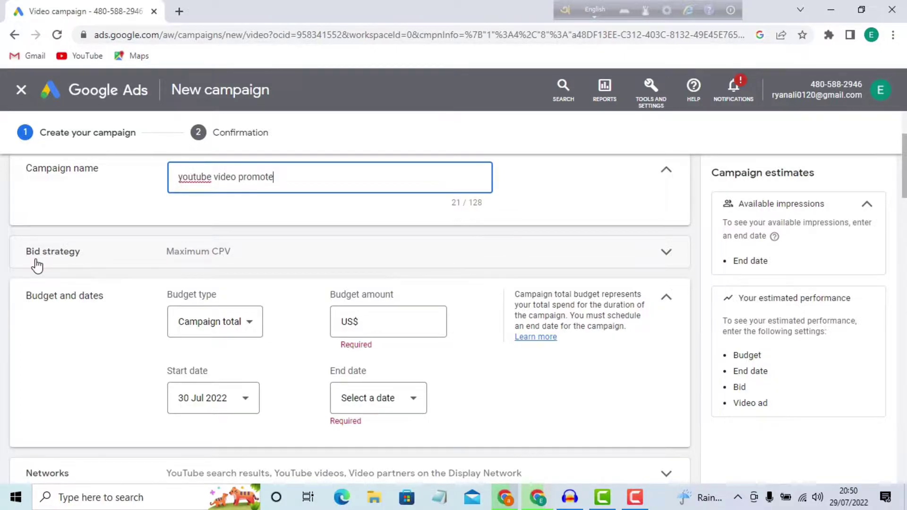
pyautogui.click(665, 263)
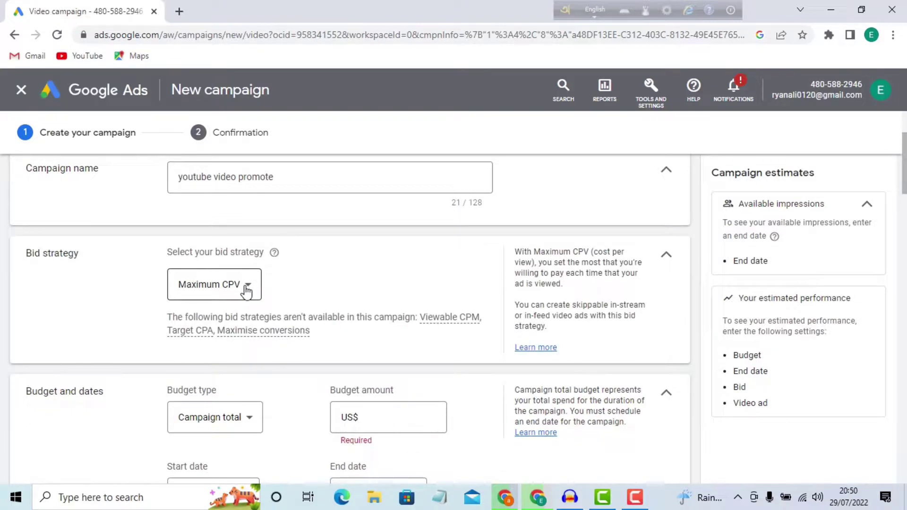
pyautogui.click(246, 291)
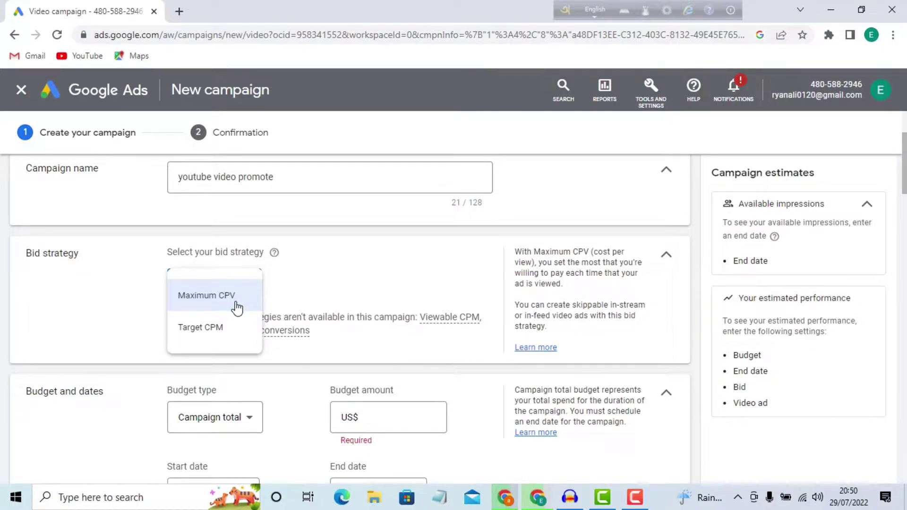
pyautogui.click(233, 297)
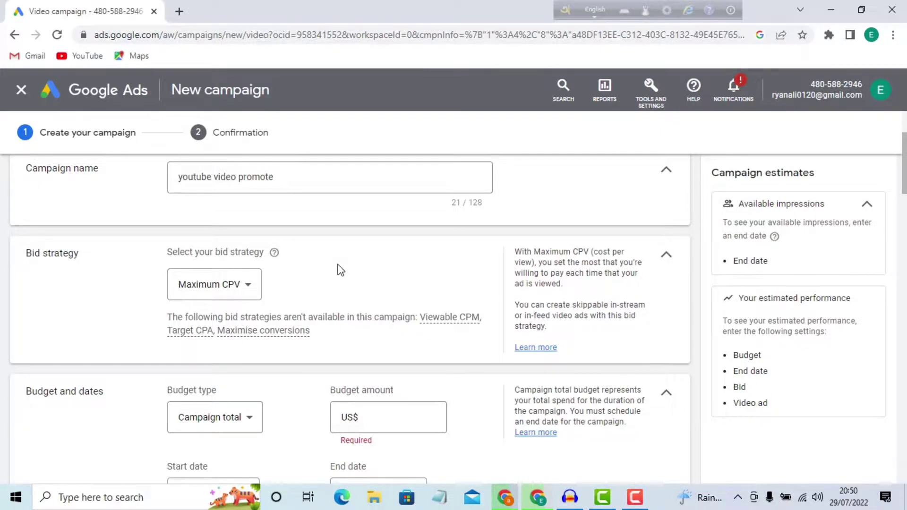
# Set a Campaign total budget of US$1.00 with an end date of 1 Aug 2022
pyautogui.scroll(-1, 339, 270)
pyautogui.scroll(-1, 319, 296)
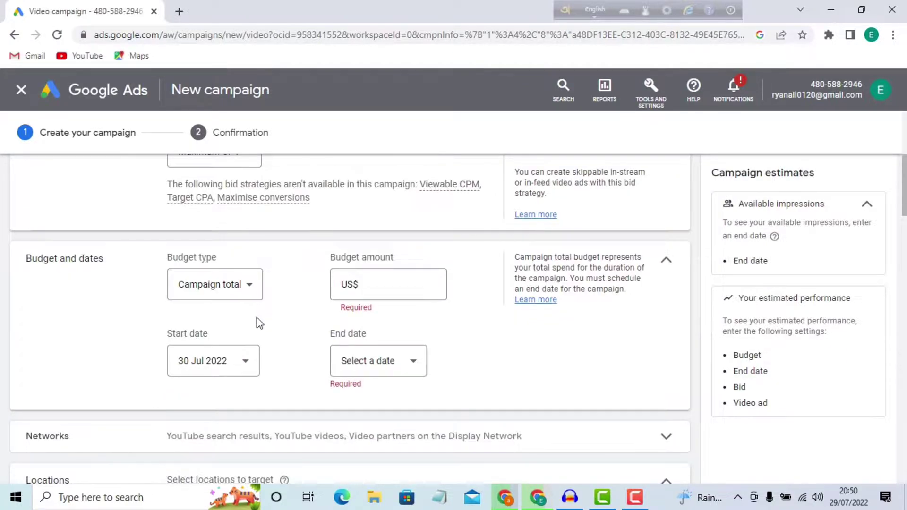
pyautogui.click(245, 294)
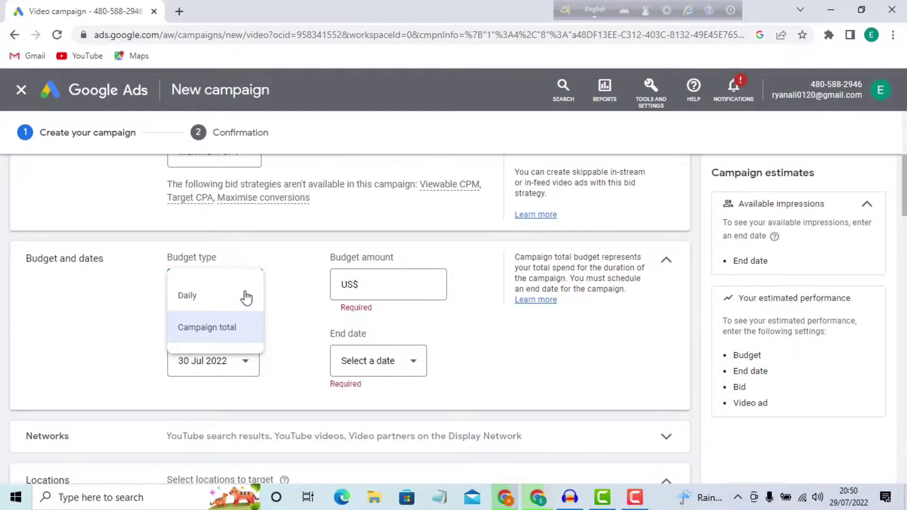
pyautogui.click(228, 331)
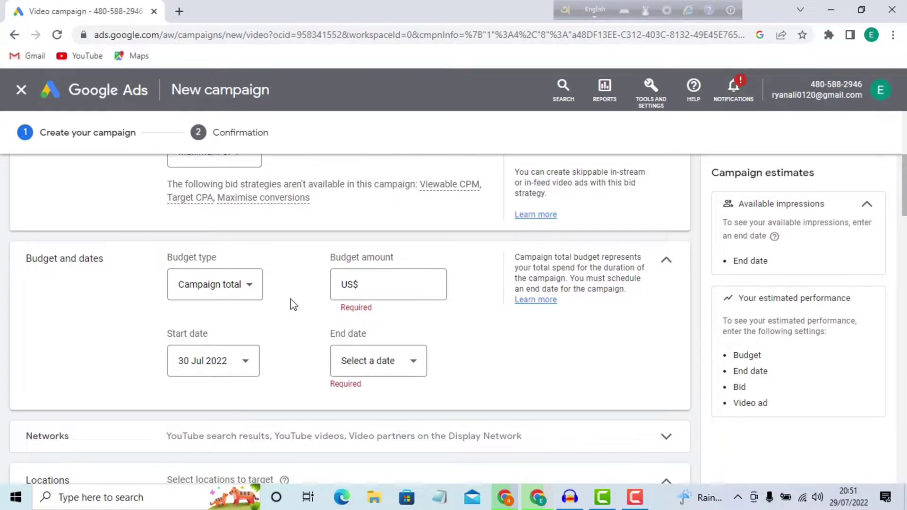
pyautogui.click(200, 289)
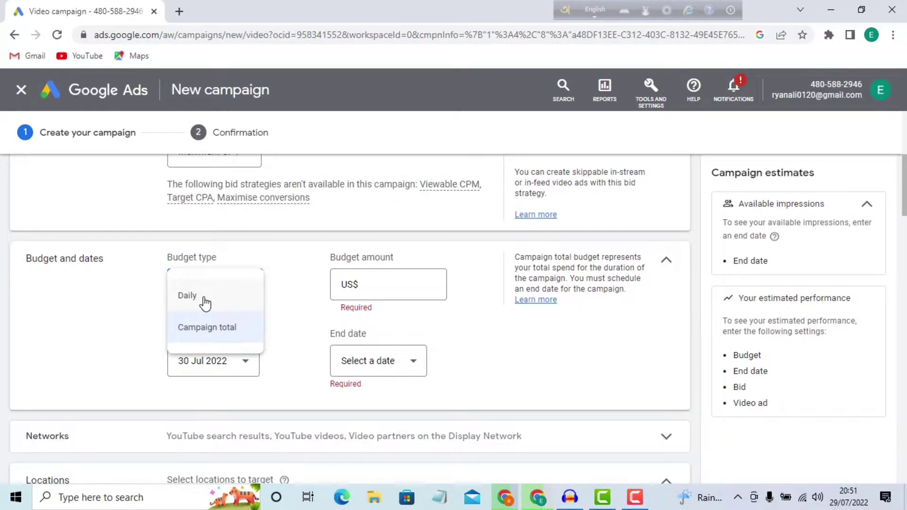
pyautogui.click(228, 340)
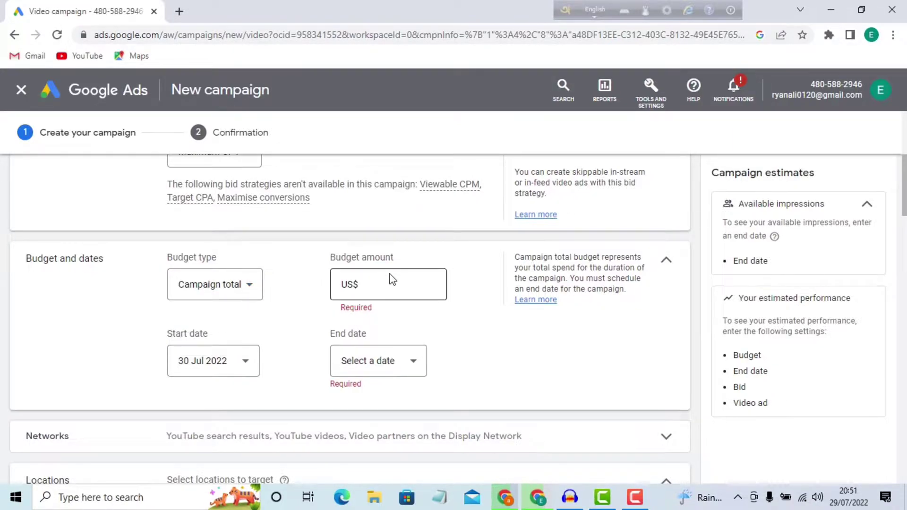
pyautogui.click(379, 280)
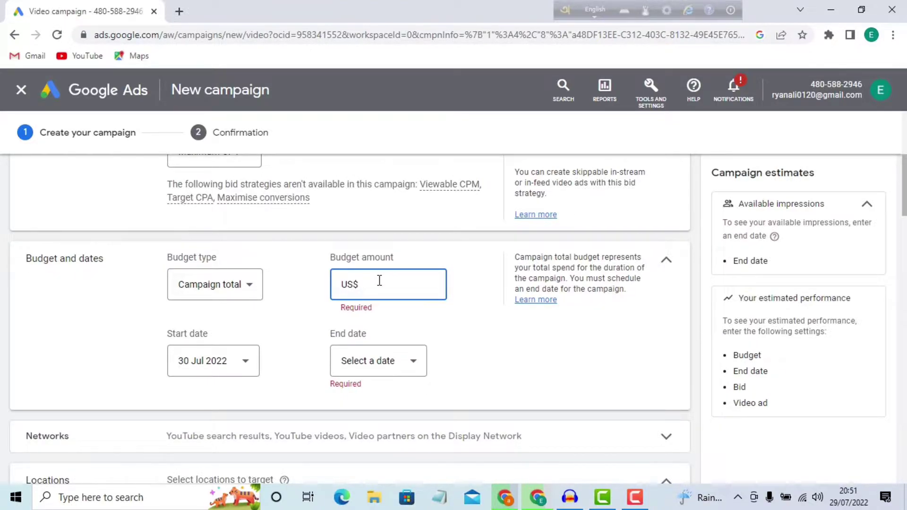
pyautogui.write('100')
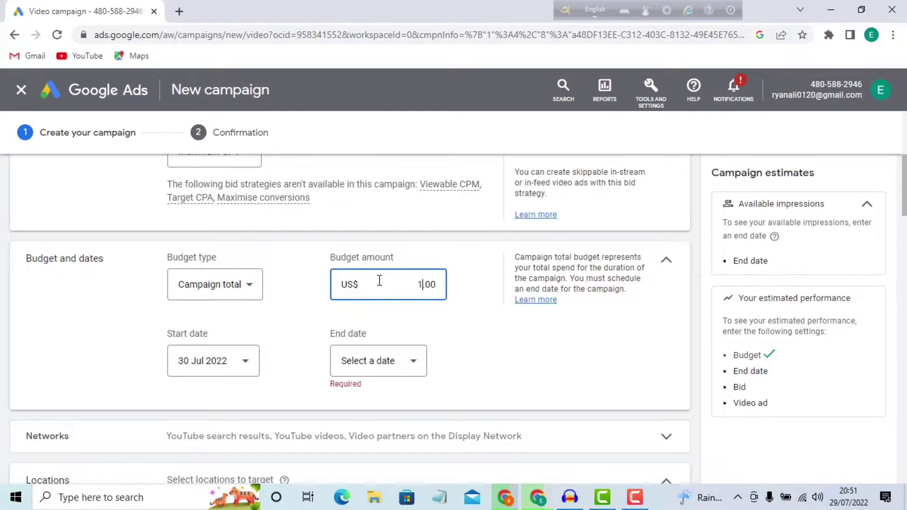
pyautogui.write('.')
pyautogui.click(394, 373)
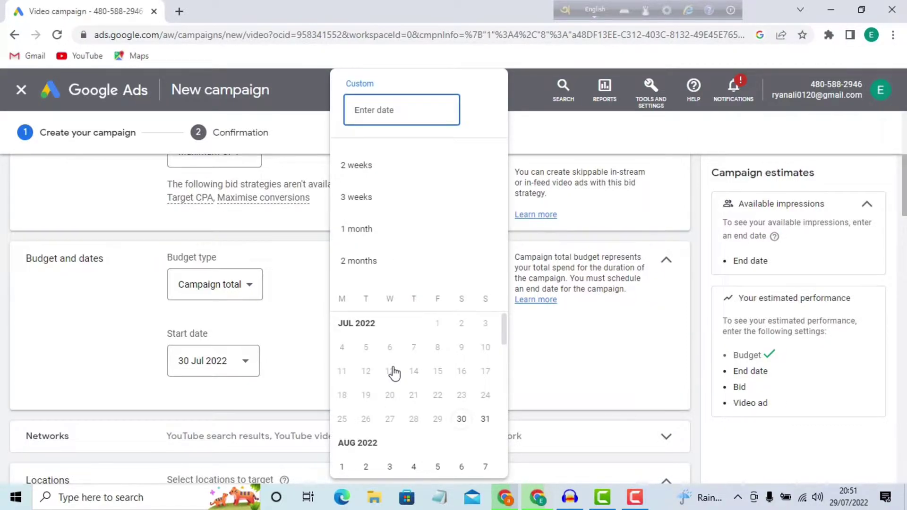
pyautogui.click(343, 468)
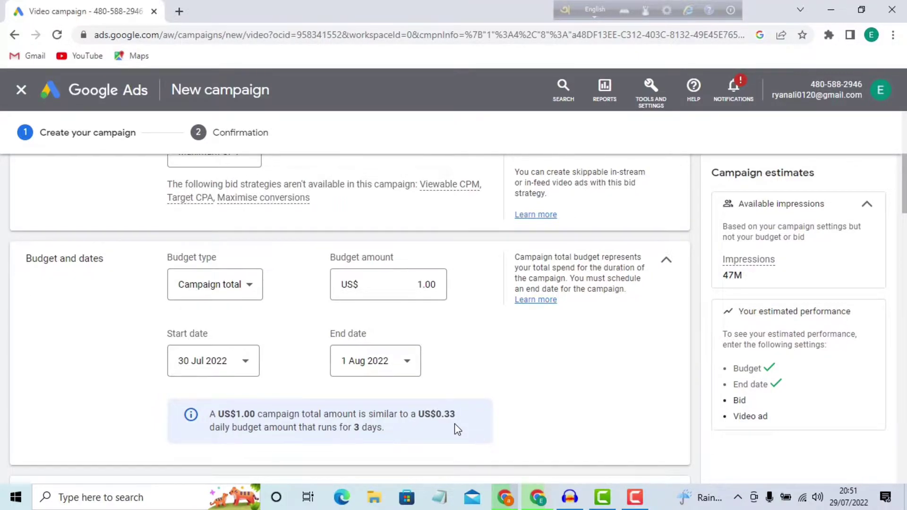
# Exclude Video partners on the Display Network from the campaign's networks
pyautogui.scroll(-1, 454, 423)
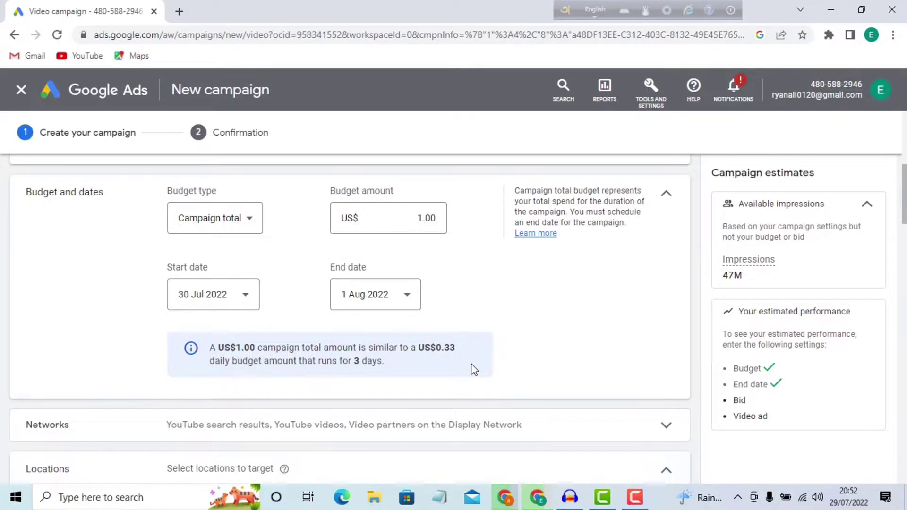
pyautogui.scroll(-1, 531, 308)
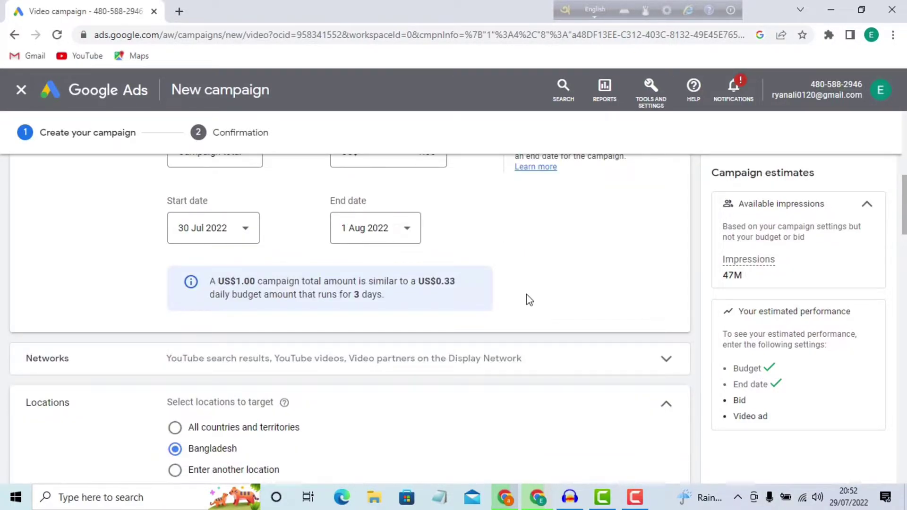
pyautogui.scroll(-1, 526, 296)
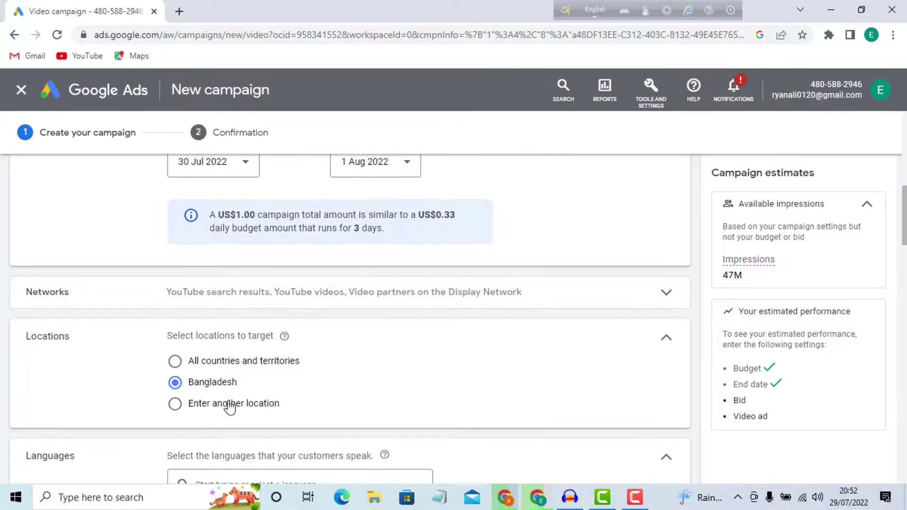
pyautogui.click(665, 294)
pyautogui.scroll(-1, 536, 276)
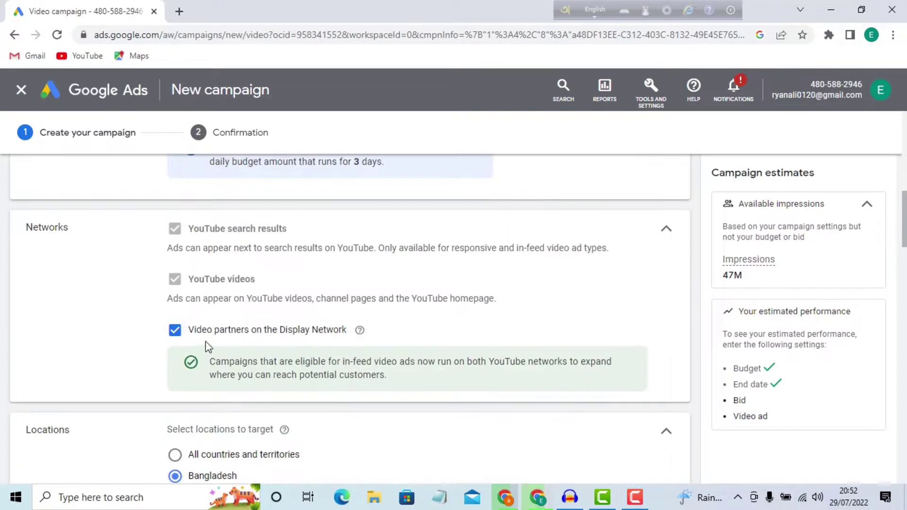
pyautogui.click(176, 331)
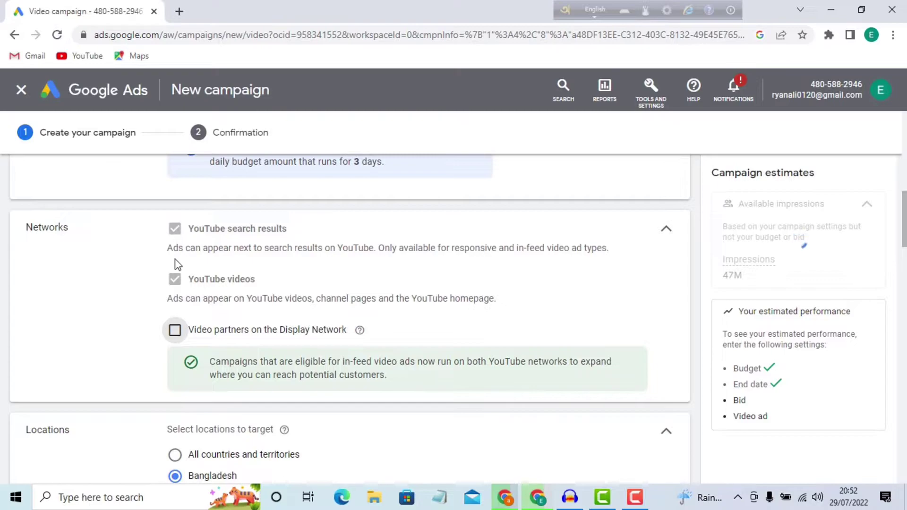
# Set the campaign's inventory type to Expanded inventory in the content exclusions
pyautogui.scroll(-3, 658, 239)
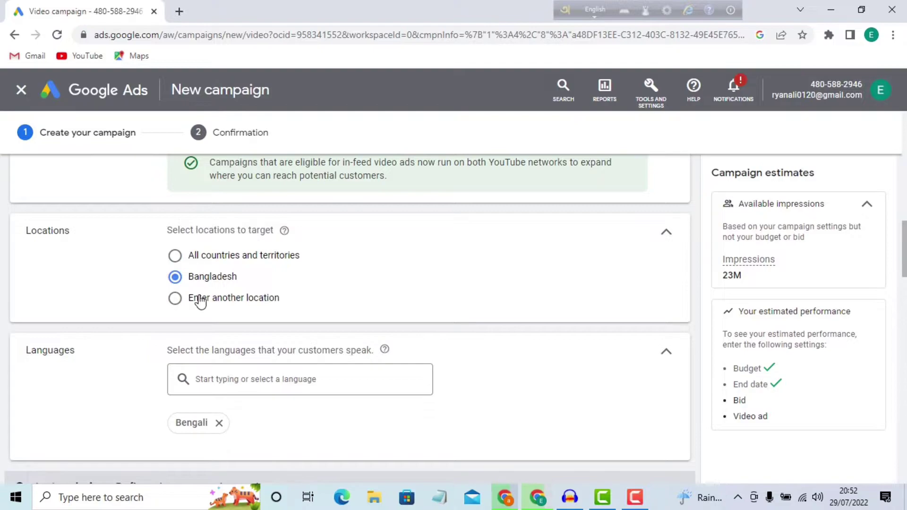
pyautogui.scroll(-2, 413, 207)
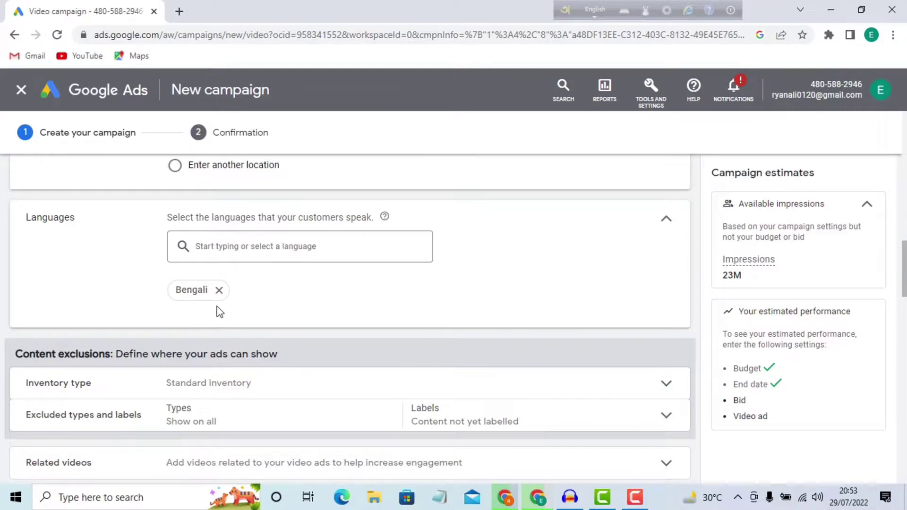
pyautogui.scroll(-3, 546, 266)
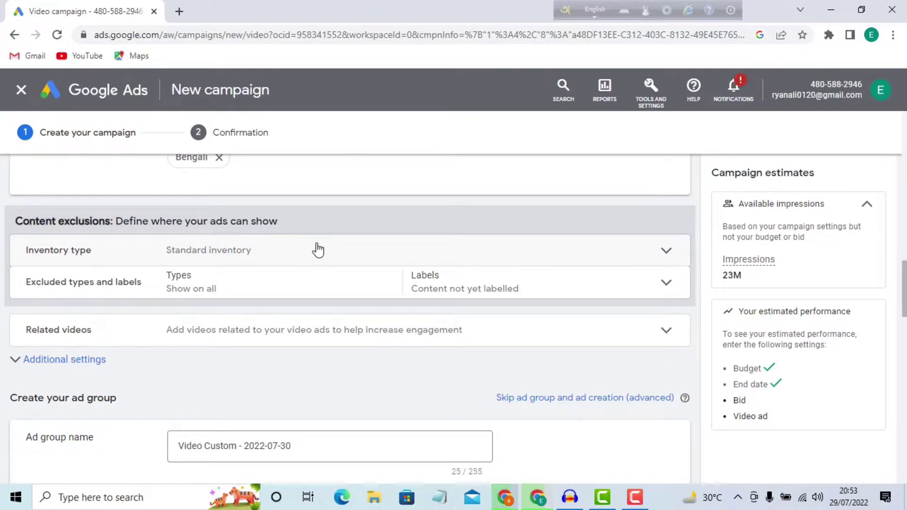
pyautogui.click(673, 255)
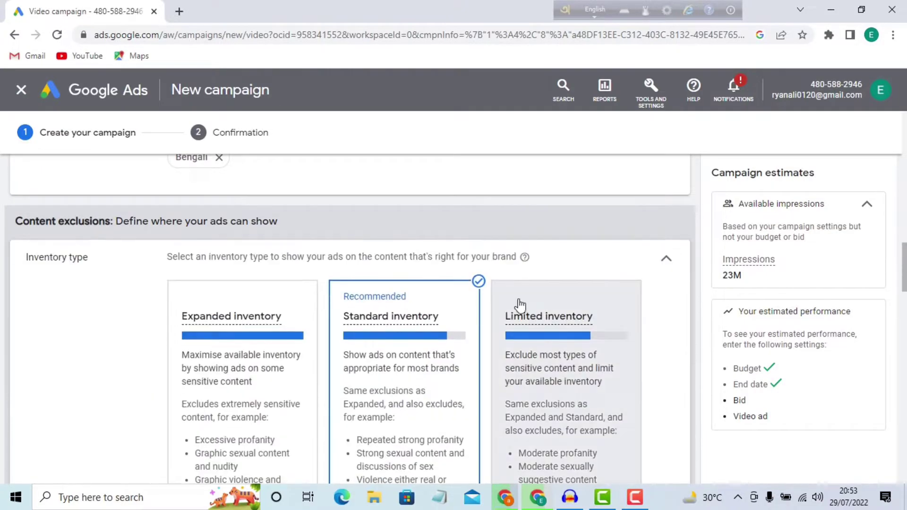
pyautogui.click(204, 329)
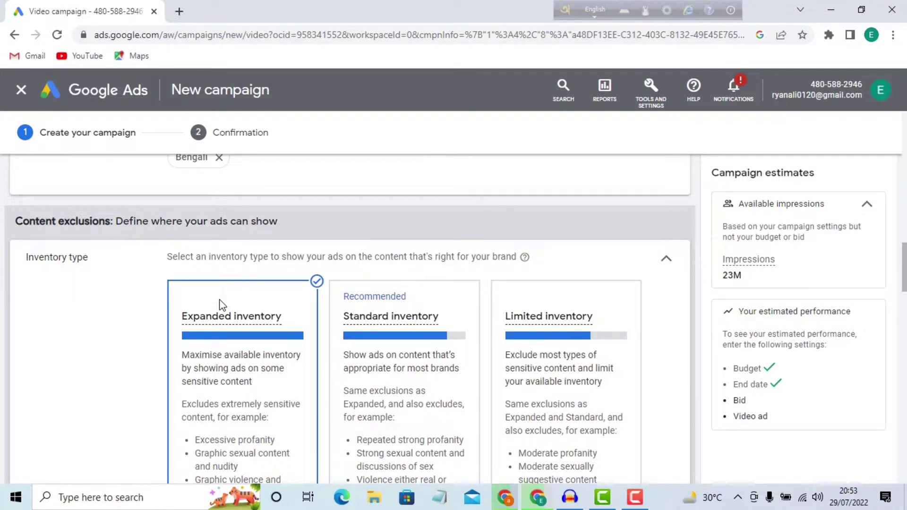
# Exclude embedded YouTube videos and live streaming videos, and remove the exclusion for content not yet labelled
pyautogui.scroll(-3, 588, 241)
pyautogui.scroll(-4, 588, 241)
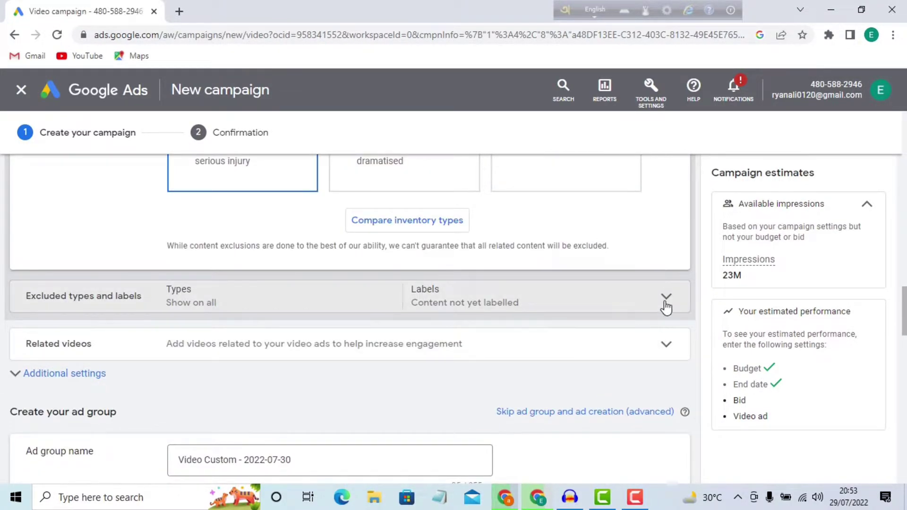
pyautogui.click(666, 297)
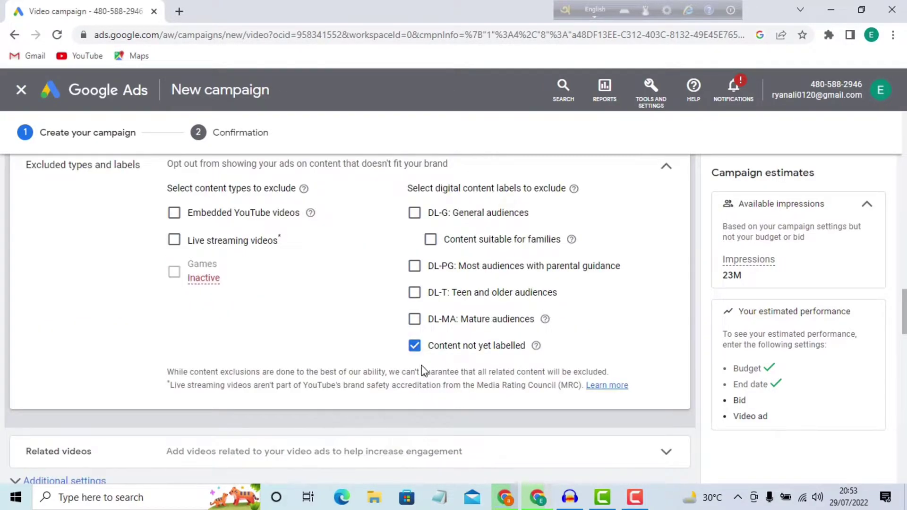
pyautogui.click(414, 345)
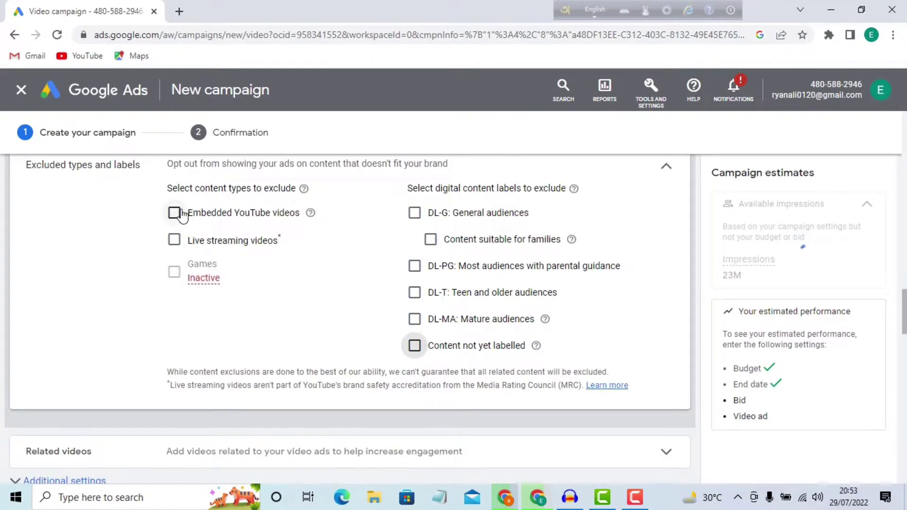
pyautogui.click(175, 213)
pyautogui.click(175, 240)
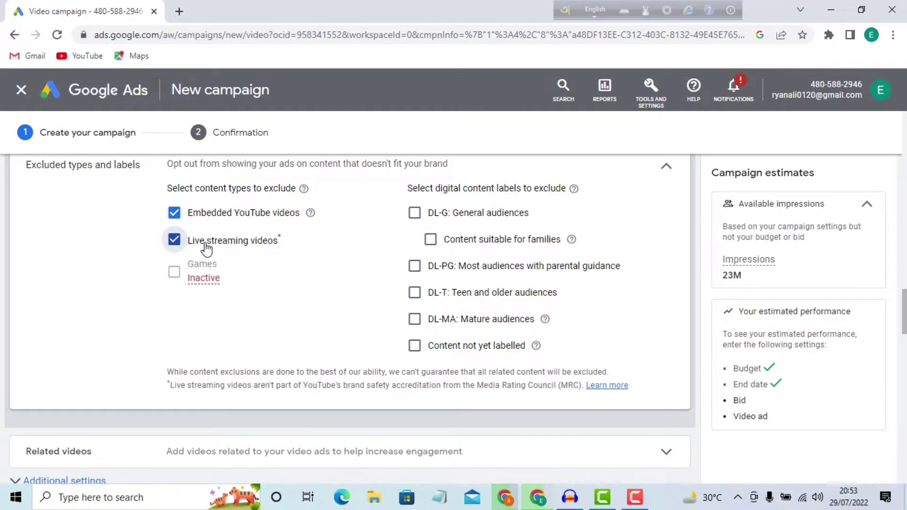
# Set specific device targeting in the additional settings, excluding TV screens and tablets so only computers and mobile phones are targeted
pyautogui.scroll(-3, 301, 251)
pyautogui.scroll(-2, 302, 246)
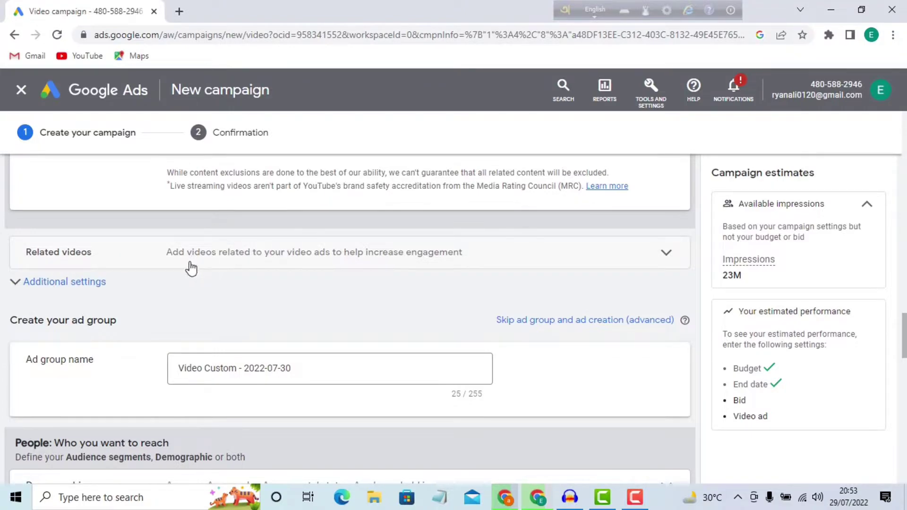
pyautogui.click(48, 294)
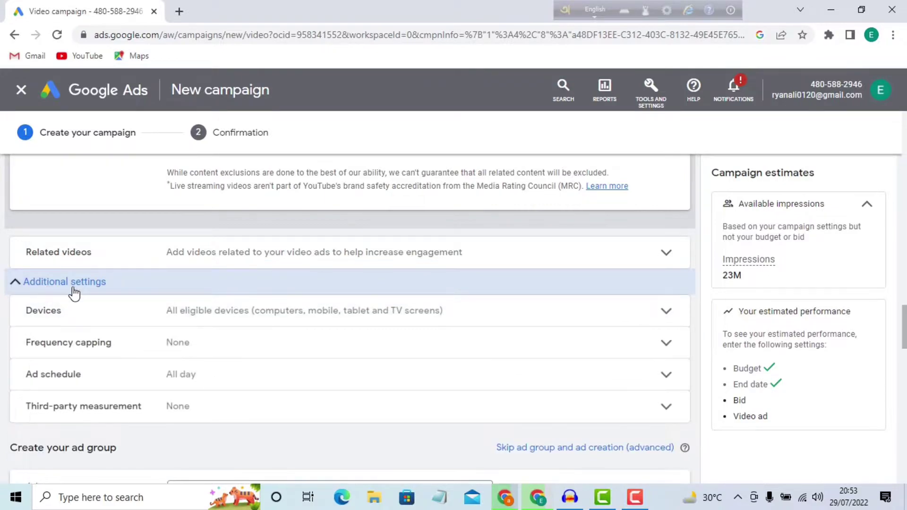
pyautogui.scroll(-1, 252, 277)
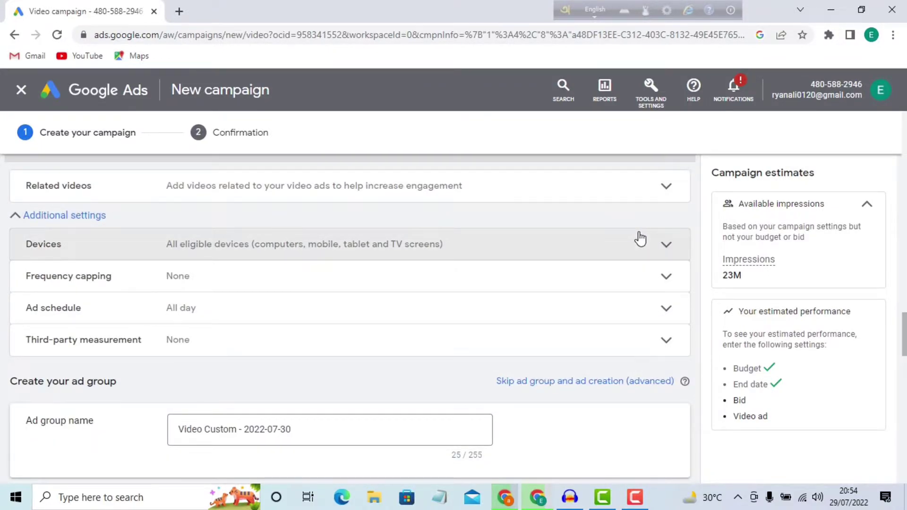
pyautogui.click(661, 244)
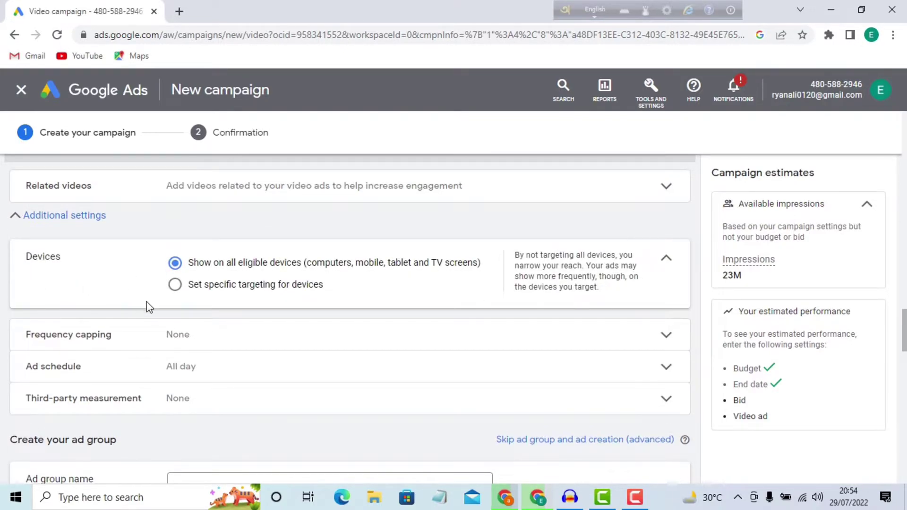
pyautogui.click(175, 285)
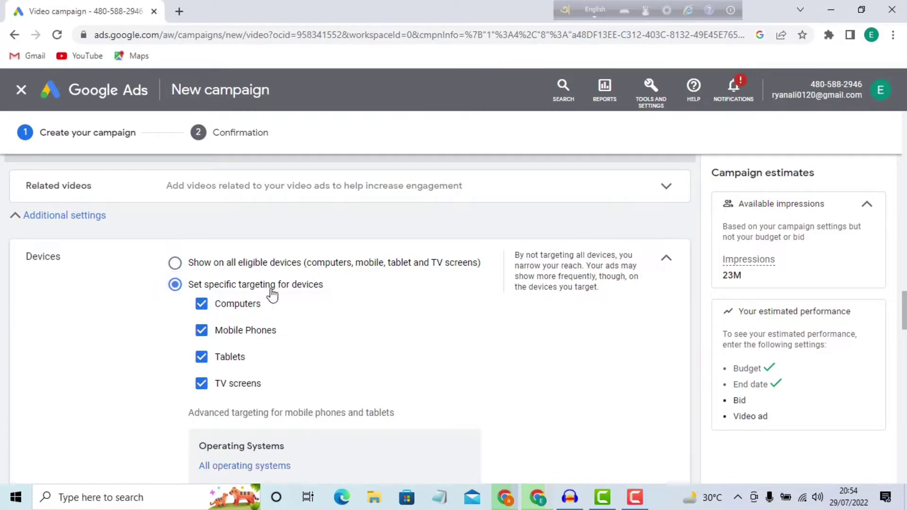
pyautogui.scroll(-1, 273, 315)
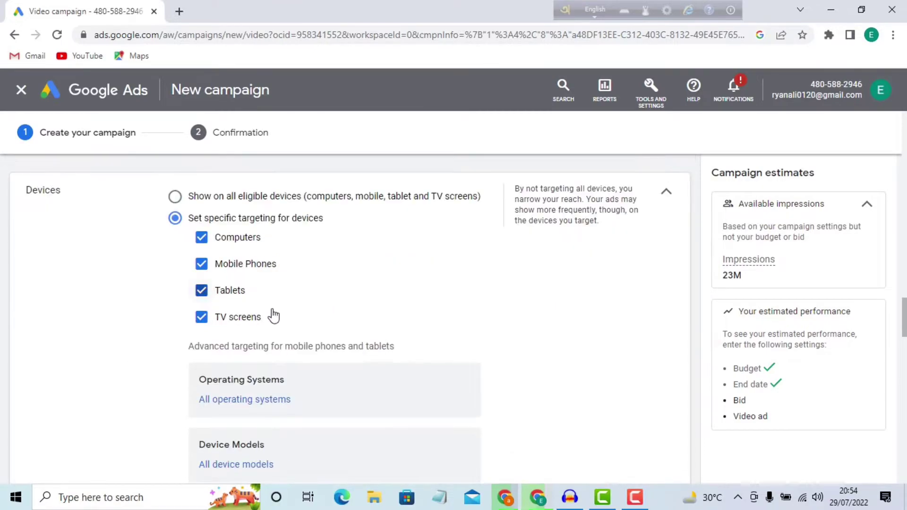
pyautogui.click(200, 319)
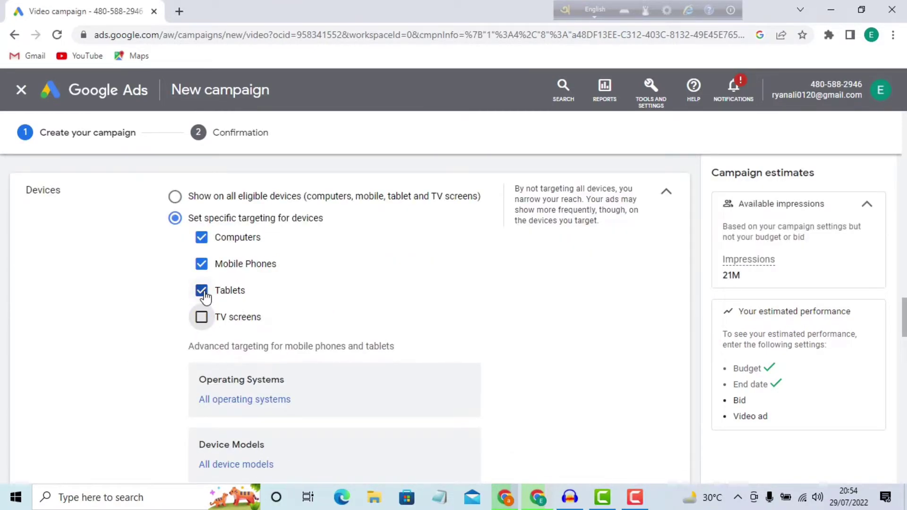
pyautogui.click(203, 294)
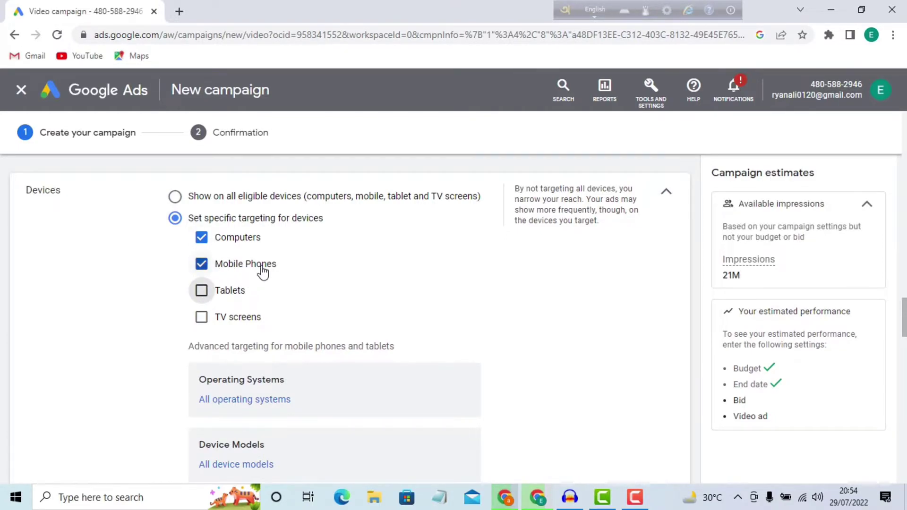
# Cap the campaign's impression frequency at 1 per day under frequency capping
pyautogui.scroll(-7, 279, 257)
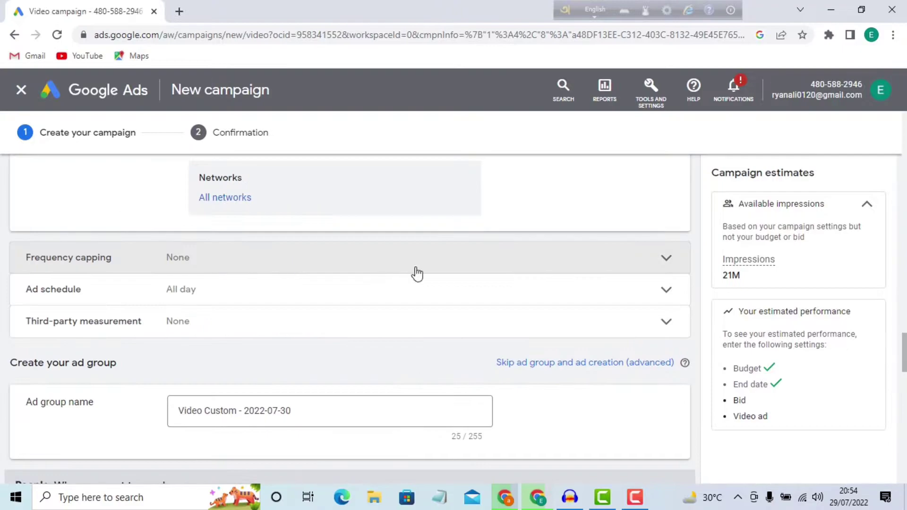
pyautogui.click(640, 266)
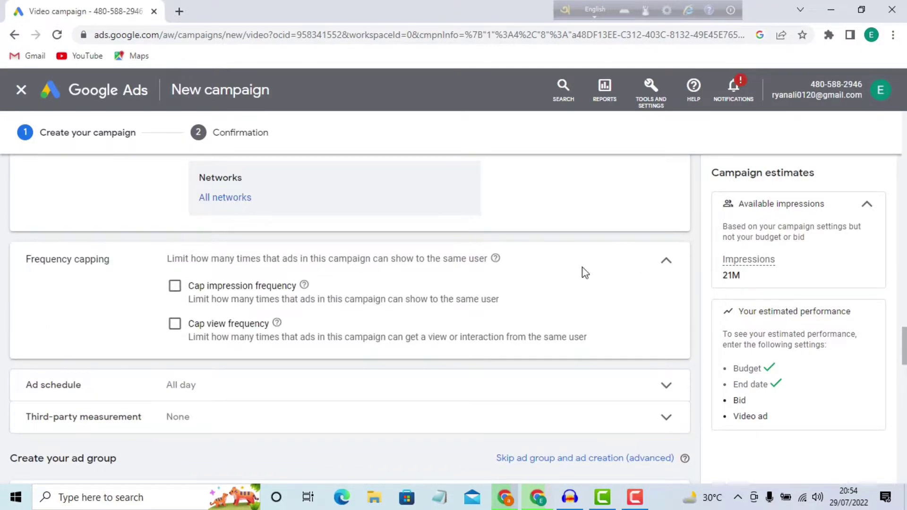
pyautogui.click(175, 286)
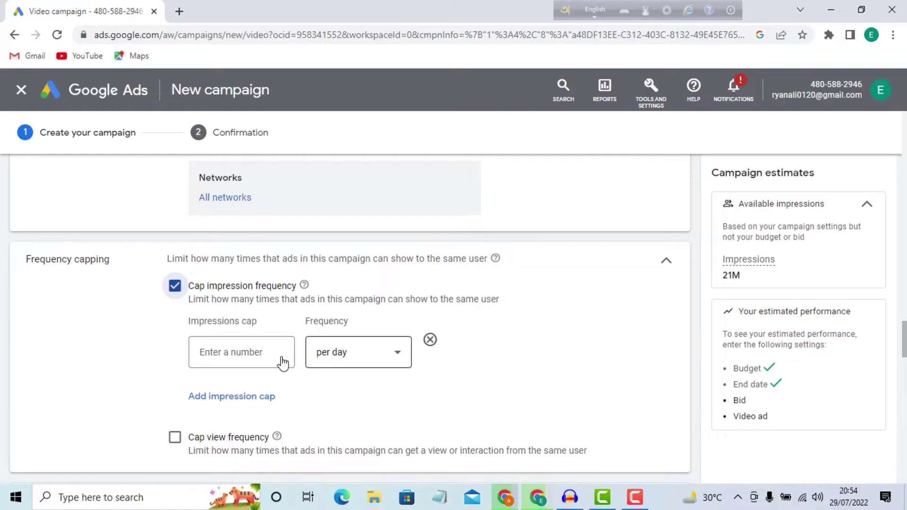
pyautogui.click(206, 352)
pyautogui.write('1')
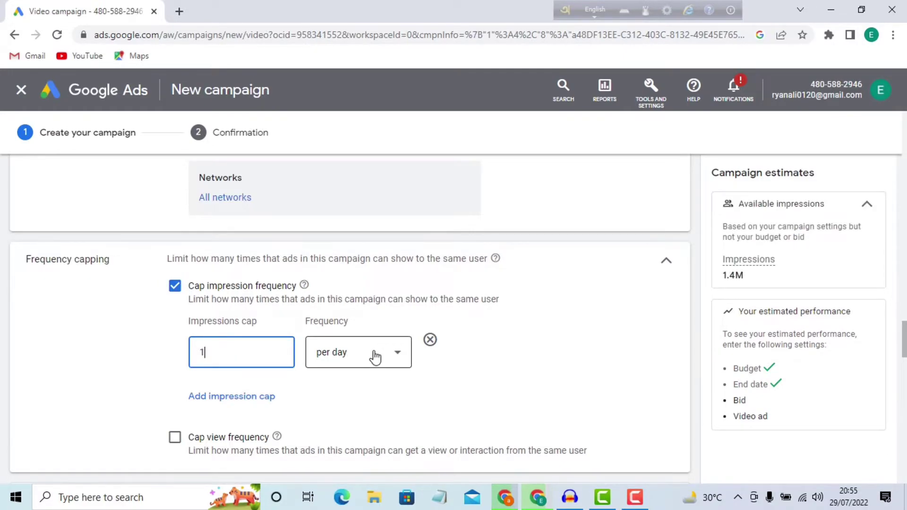
# Limit the ad group's demographics to ages 18 - 24 and 25 - 34, and exclude the Unknown gender
pyautogui.scroll(-1, 417, 297)
pyautogui.scroll(-3, 417, 296)
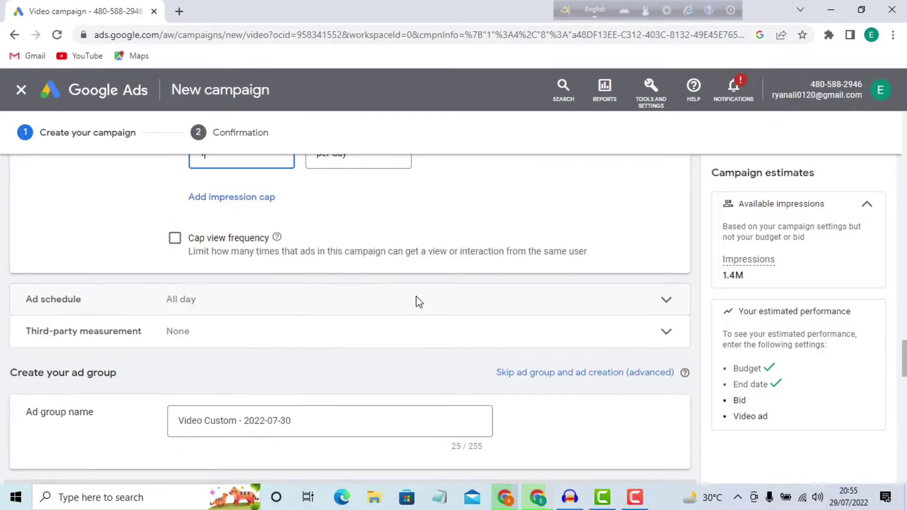
pyautogui.scroll(-1, 417, 303)
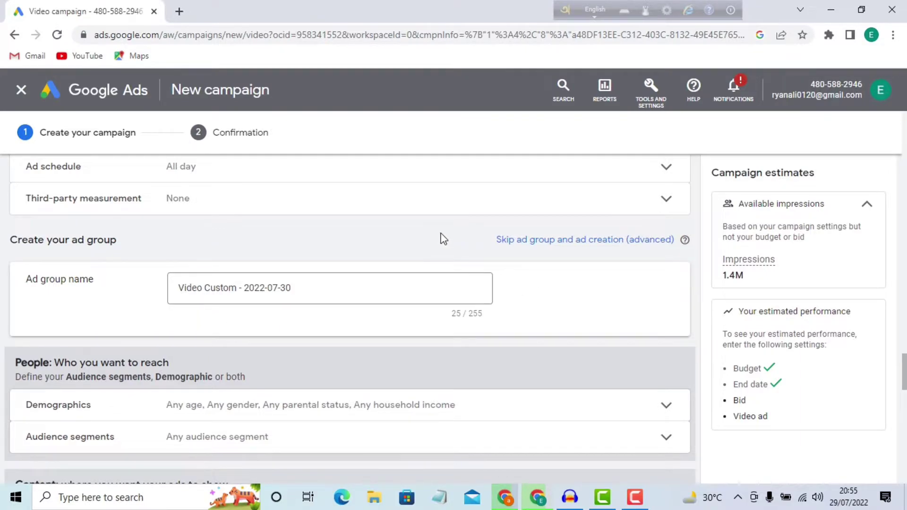
pyautogui.scroll(-2, 443, 239)
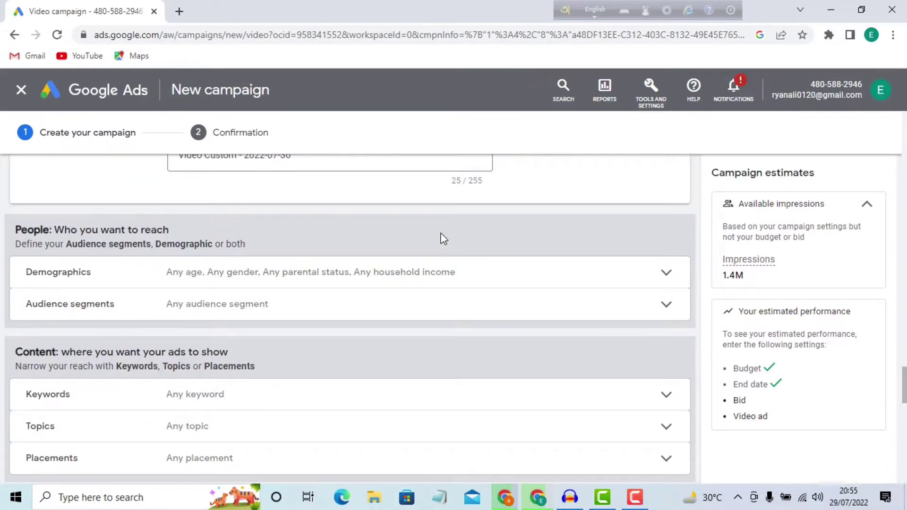
pyautogui.click(659, 282)
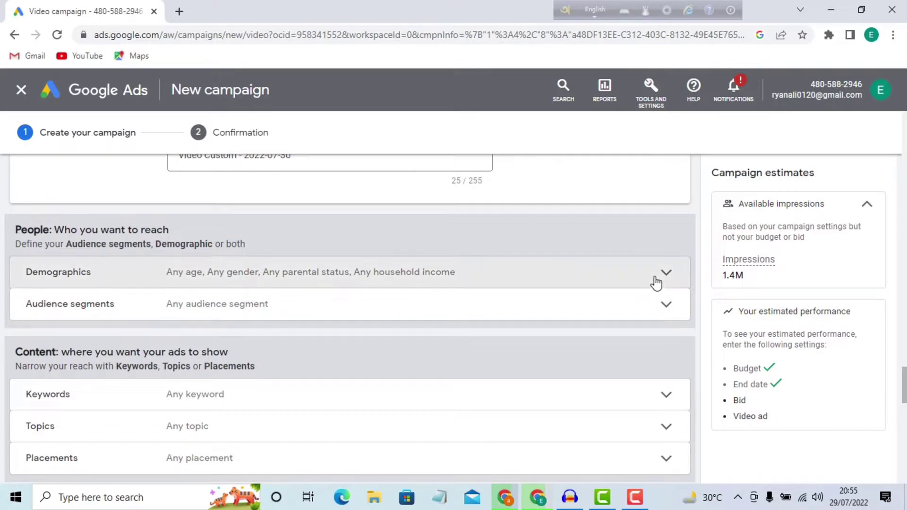
pyautogui.scroll(-2, 355, 269)
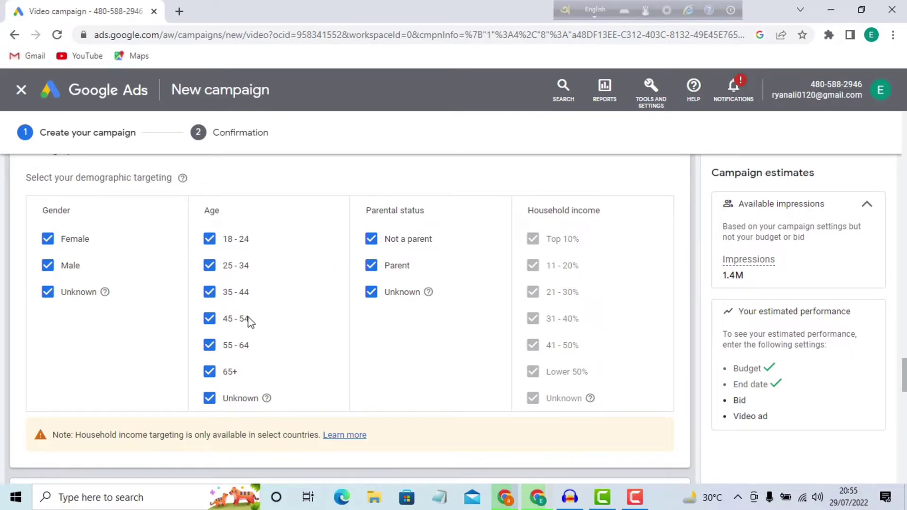
pyautogui.click(209, 294)
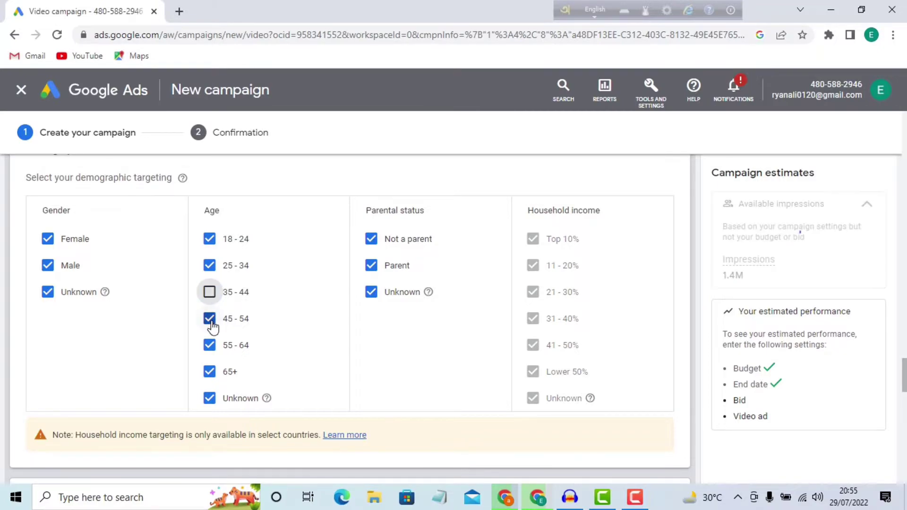
pyautogui.press('space')
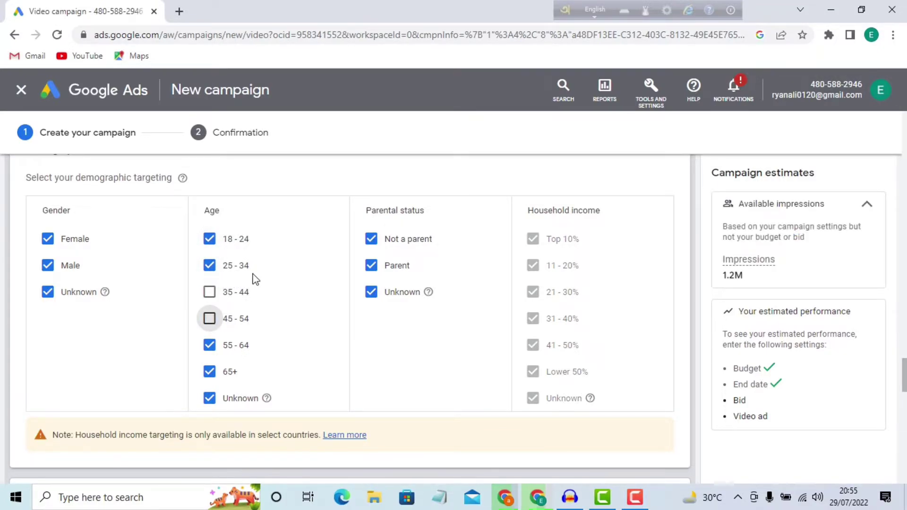
pyautogui.click(210, 344)
pyautogui.click(210, 373)
pyautogui.click(209, 398)
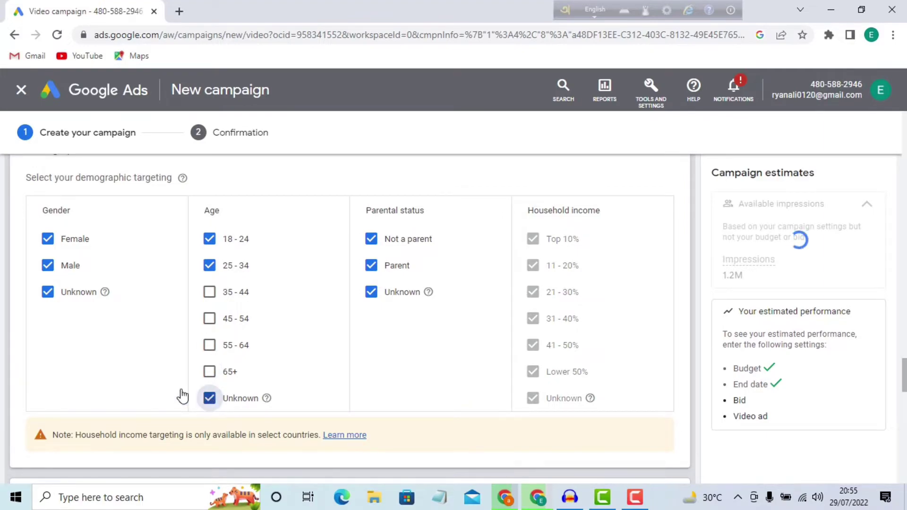
pyautogui.click(60, 294)
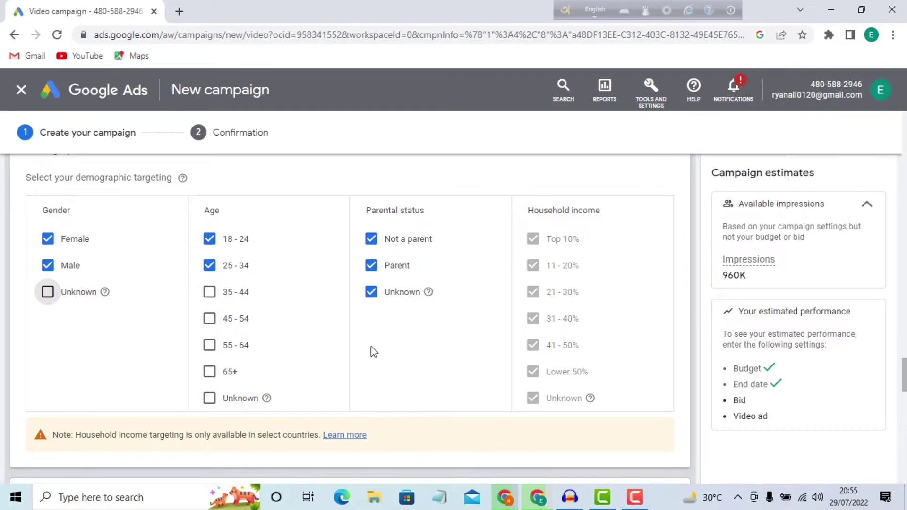
# Target the Social Media Enthusiasts audience segment for the ad group
pyautogui.scroll(-3, 508, 262)
pyautogui.scroll(-2, 507, 262)
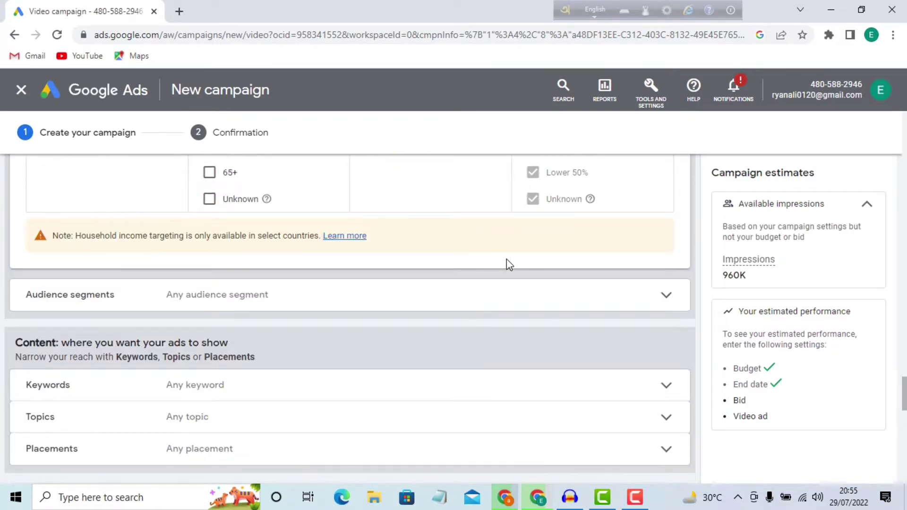
pyautogui.click(650, 301)
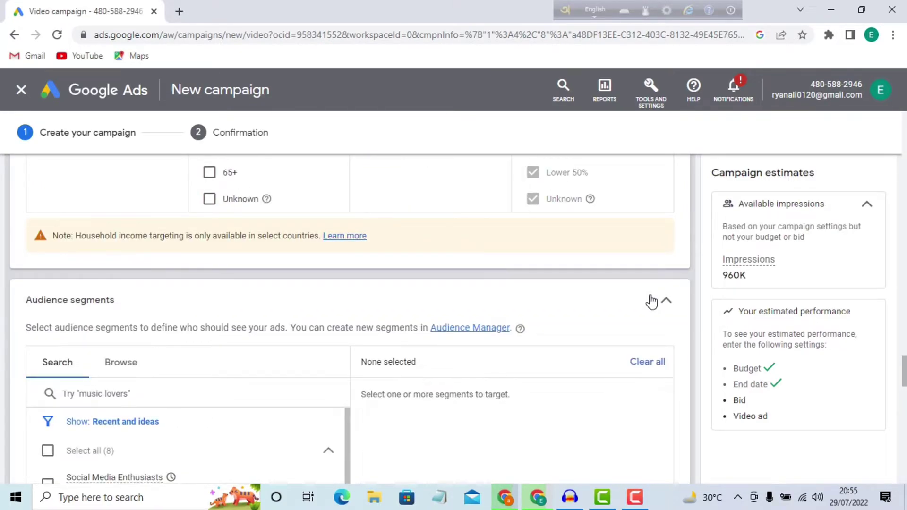
pyautogui.scroll(-4, 291, 274)
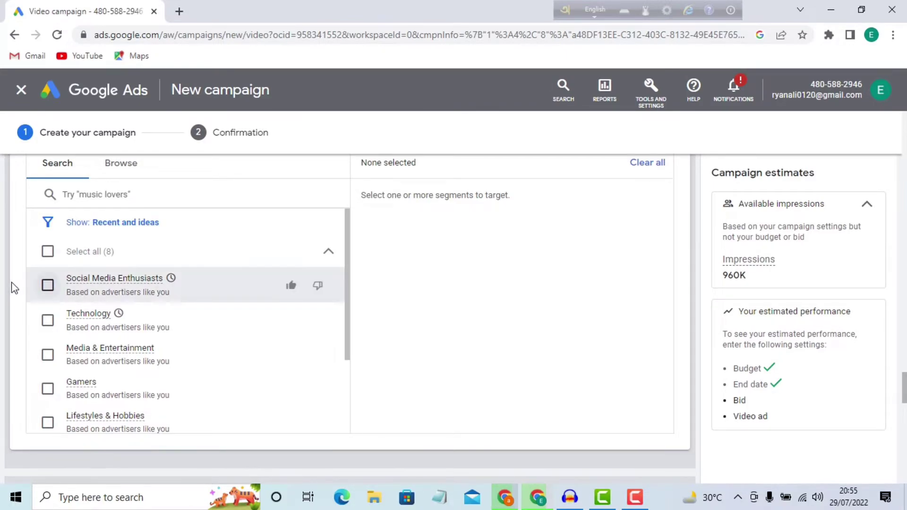
pyautogui.click(48, 285)
pyautogui.scroll(-1, 462, 299)
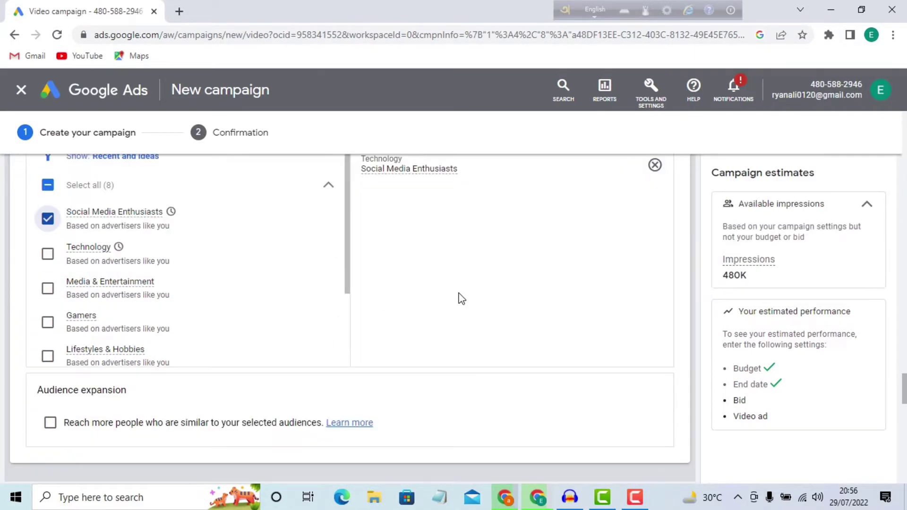
# Add the keyword "youtube growth" to the ad group's content targeting
pyautogui.scroll(-5, 462, 299)
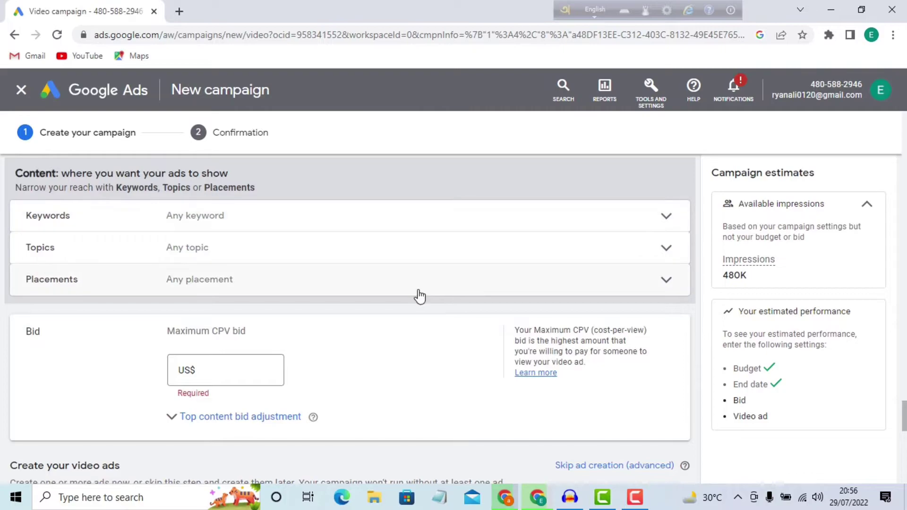
pyautogui.click(278, 215)
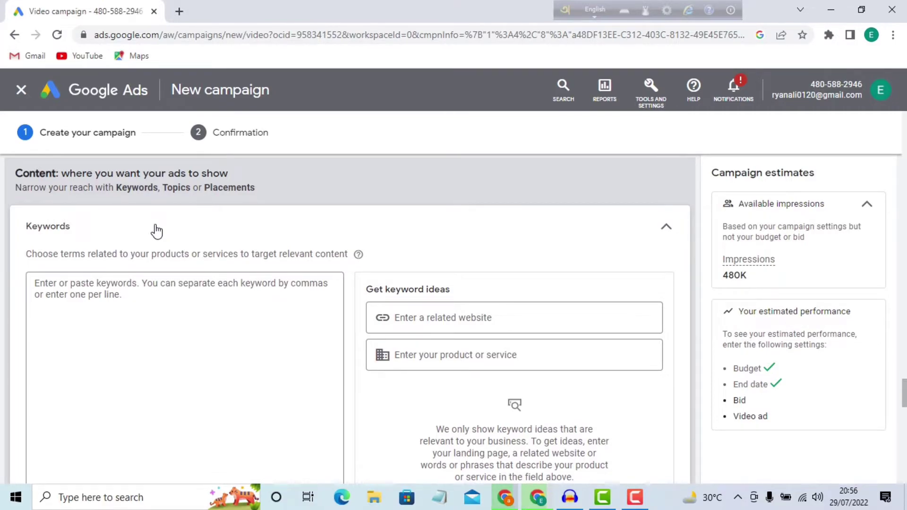
pyautogui.click(51, 293)
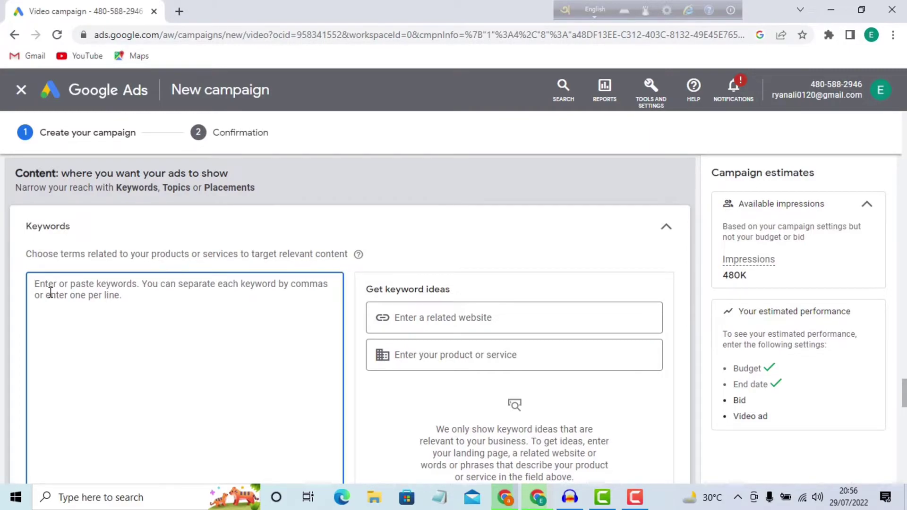
pyautogui.write('youtube growth')
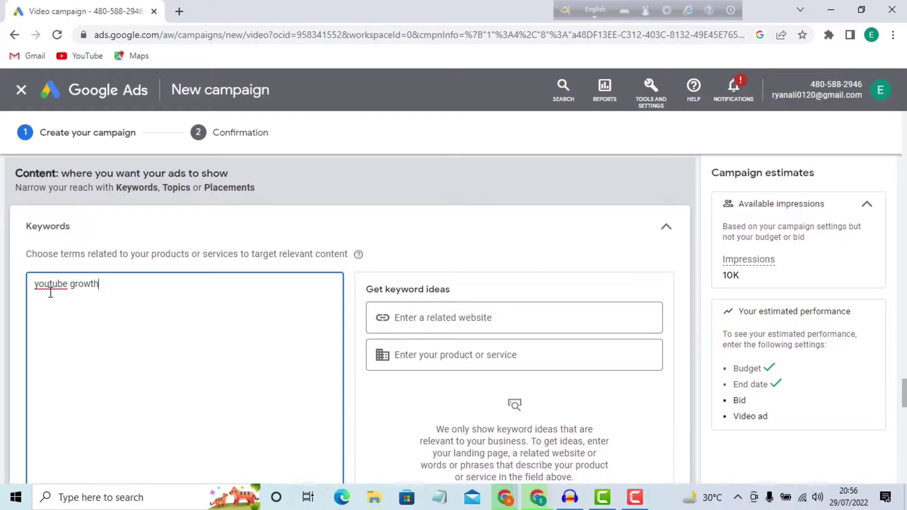
pyautogui.press('Return')
# Set the ad group's Maximum CPV bid to US$0.01
pyautogui.scroll(-5, 298, 255)
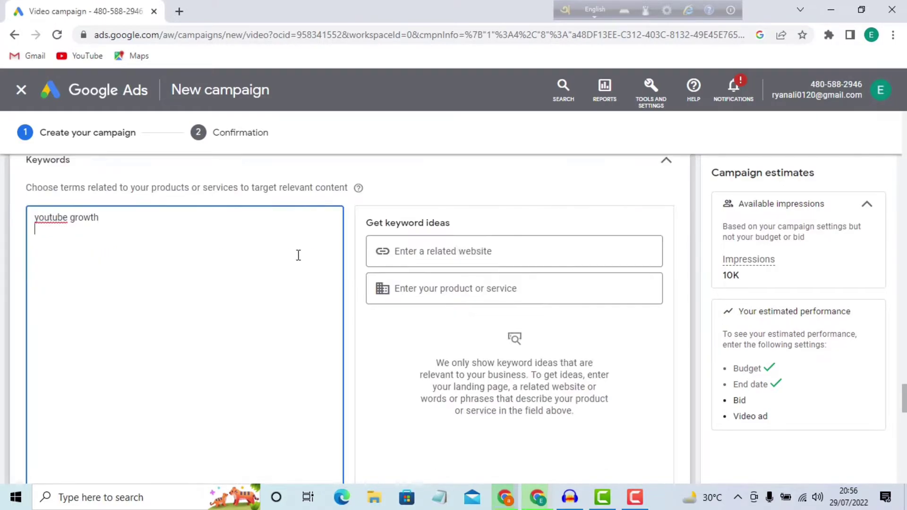
pyautogui.scroll(-3, 290, 253)
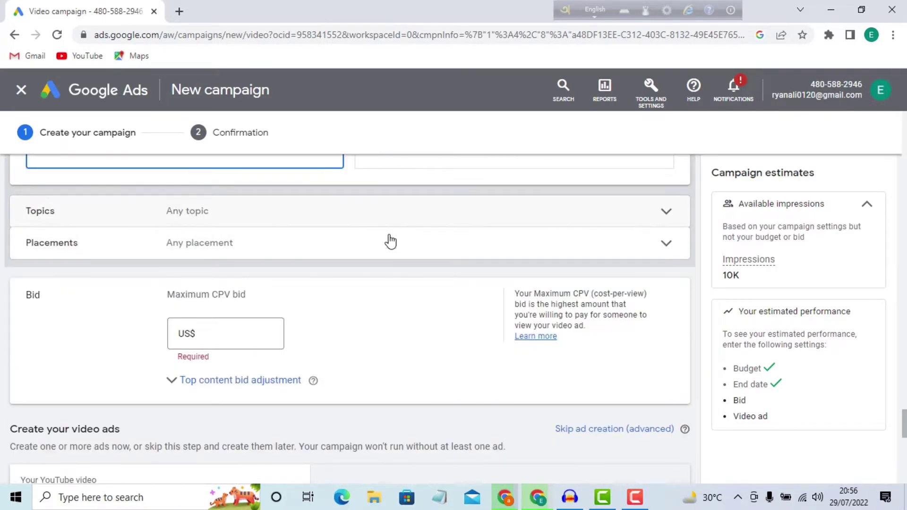
pyautogui.scroll(-1, 389, 241)
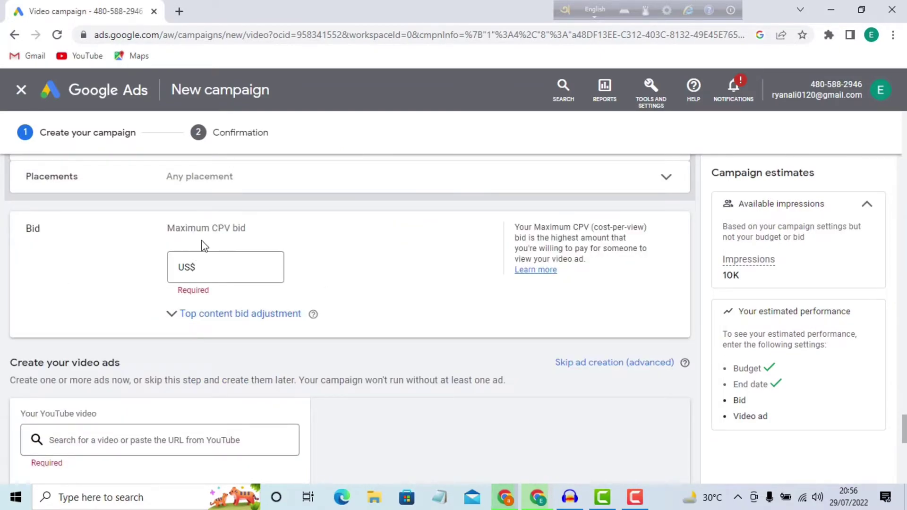
pyautogui.click(232, 263)
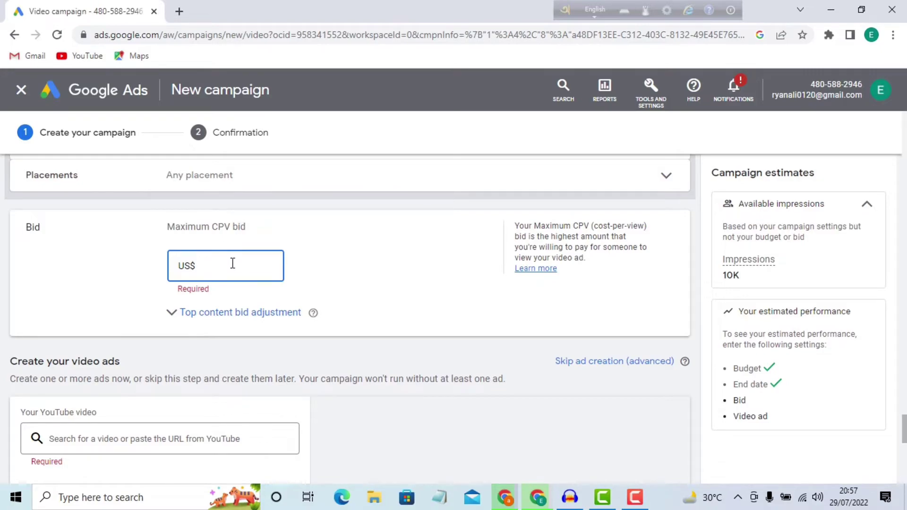
pyautogui.write('0.00')
pyautogui.press('BackSpace')
pyautogui.write('1')
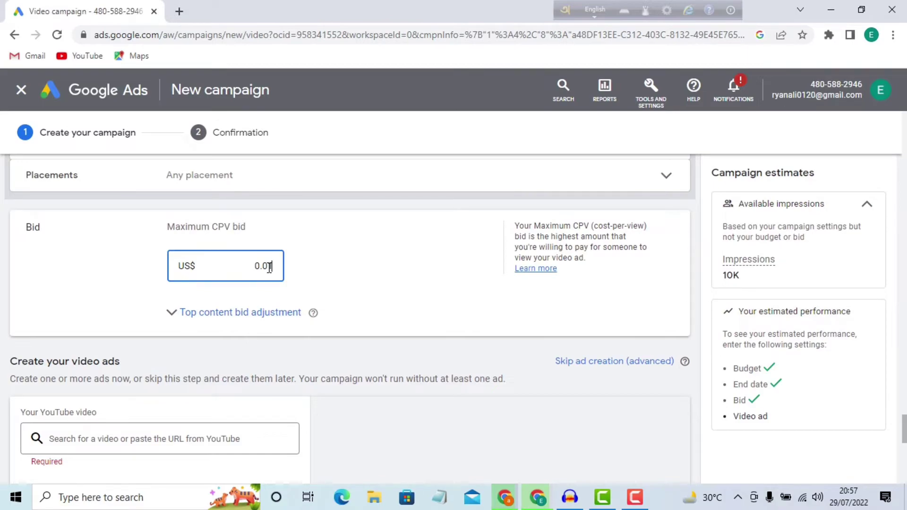
pyautogui.scroll(-3, 392, 261)
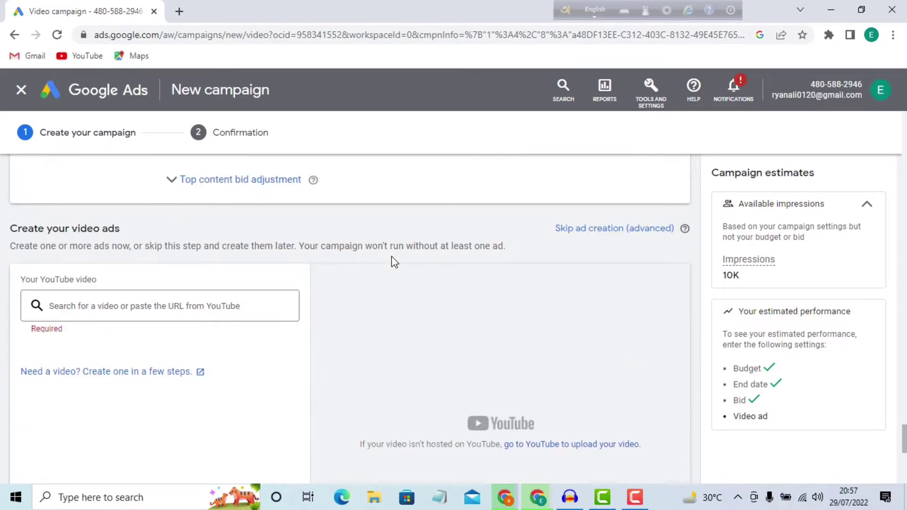
pyautogui.scroll(-2, 394, 261)
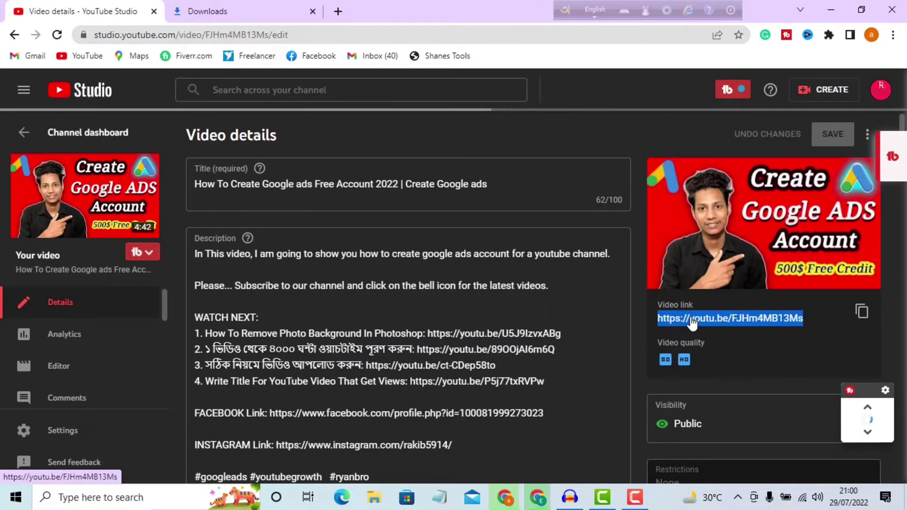
pyautogui.hotkey('alt', 'Tab')
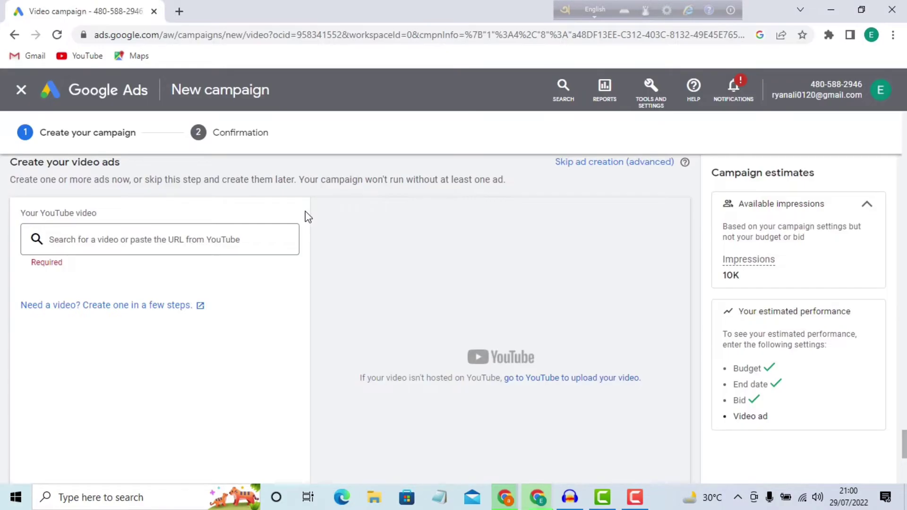
pyautogui.click(109, 236)
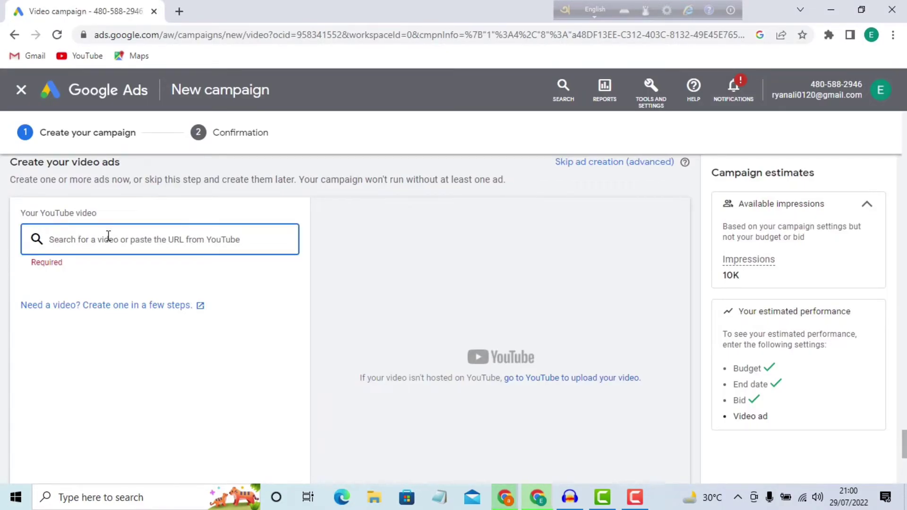
pyautogui.rightClick(108, 236)
pyautogui.click(173, 341)
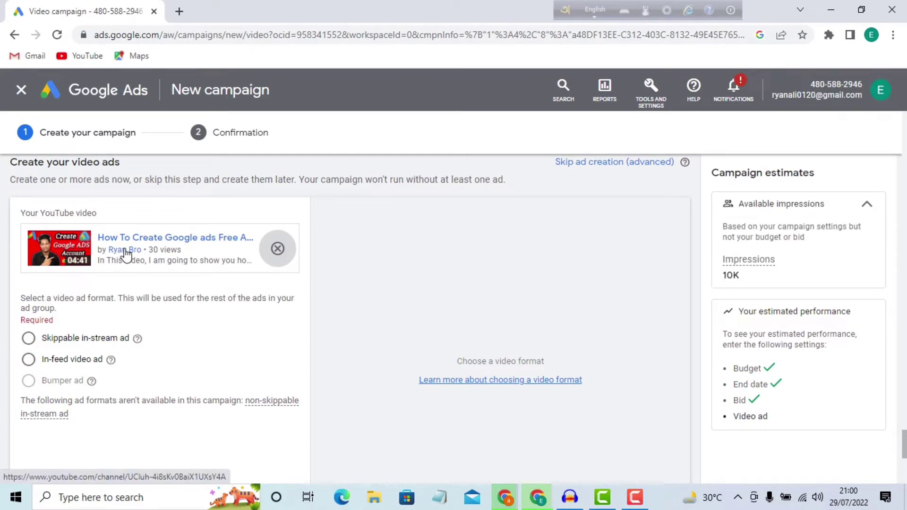
pyautogui.click(28, 361)
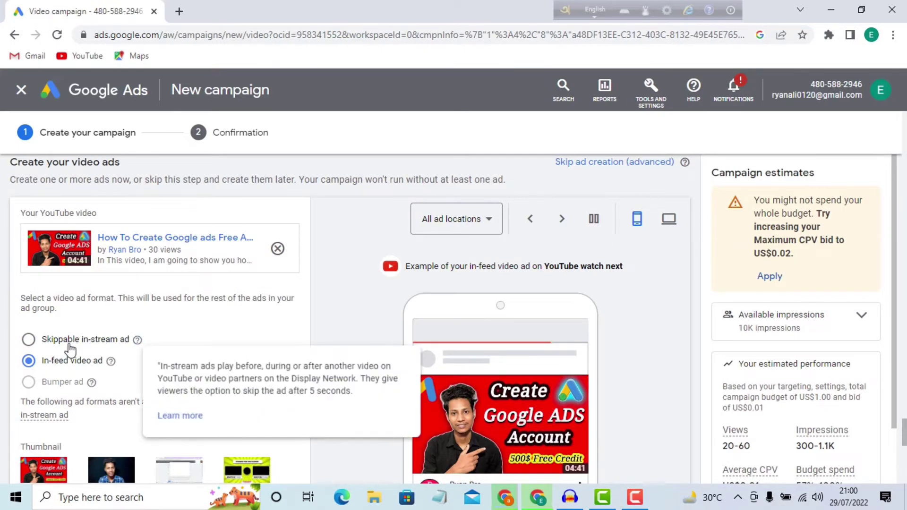
# Enter "how to create google ads account" as the in-feed video ad's headline
pyautogui.scroll(-7, 533, 257)
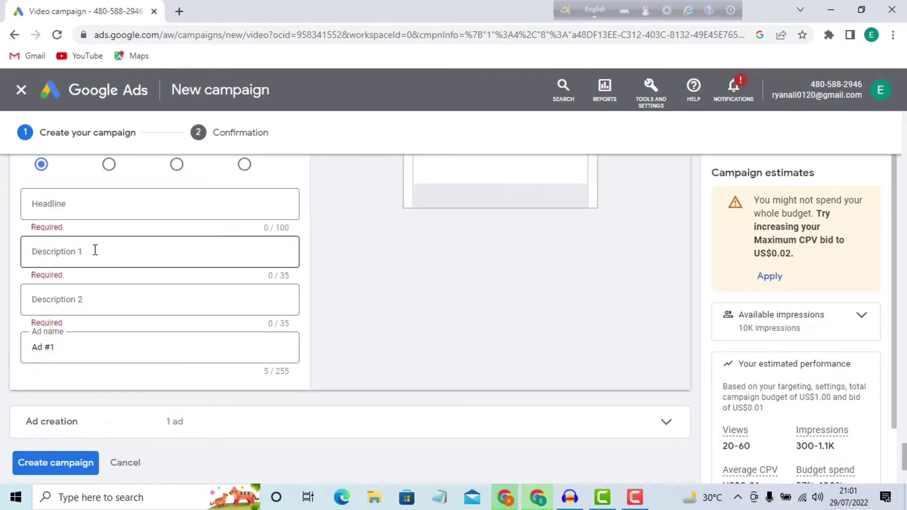
pyautogui.click(68, 204)
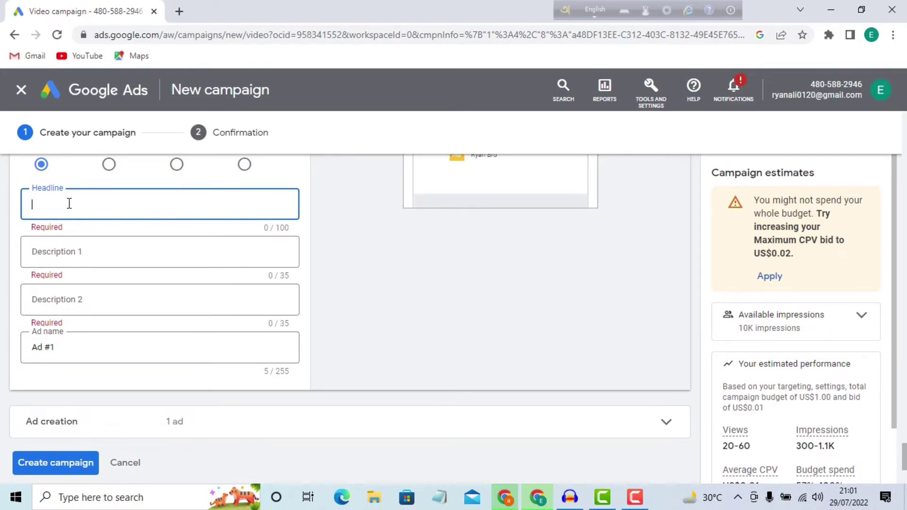
pyautogui.scroll(10, 79, 425)
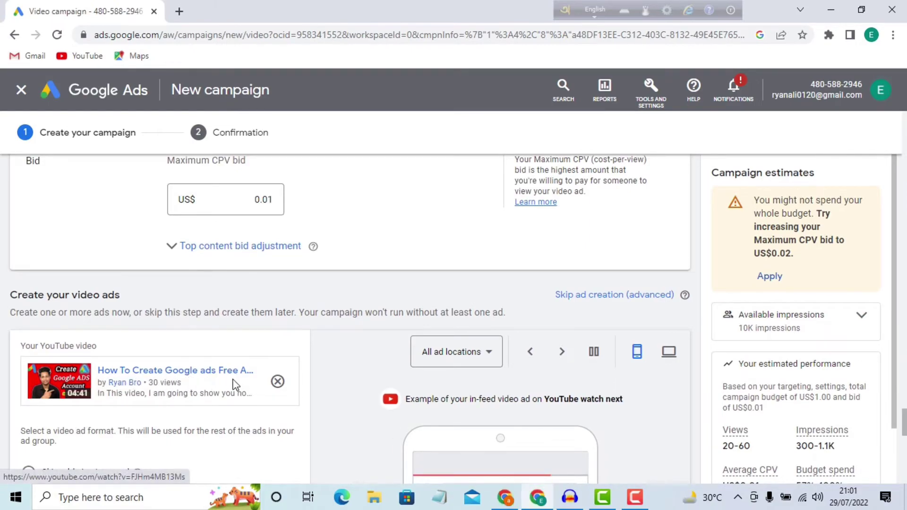
pyautogui.scroll(-7, 213, 384)
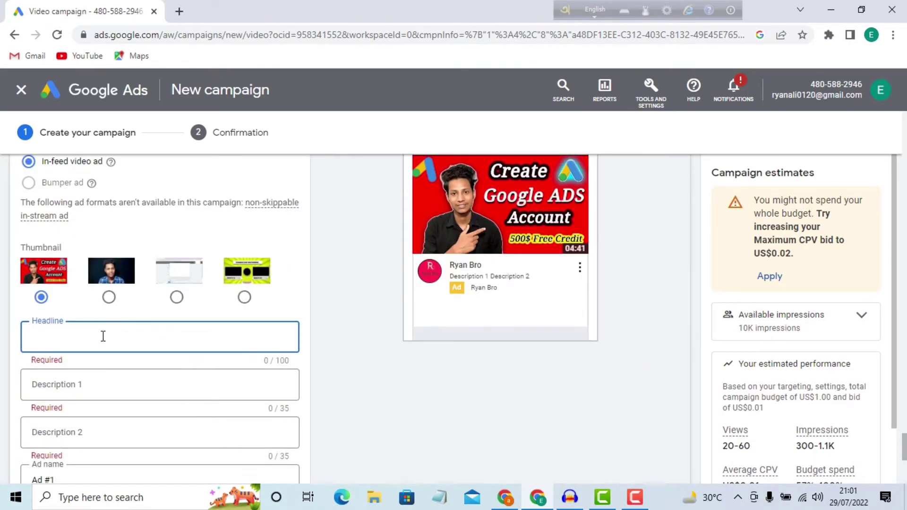
pyautogui.write('how to create google ads account')
# Copy the headline "how to create google ads account" into both Description 1 and Description 2 of the ad
pyautogui.hotkey('ctrl', 'a')
pyautogui.hotkey('ctrl', 'c')
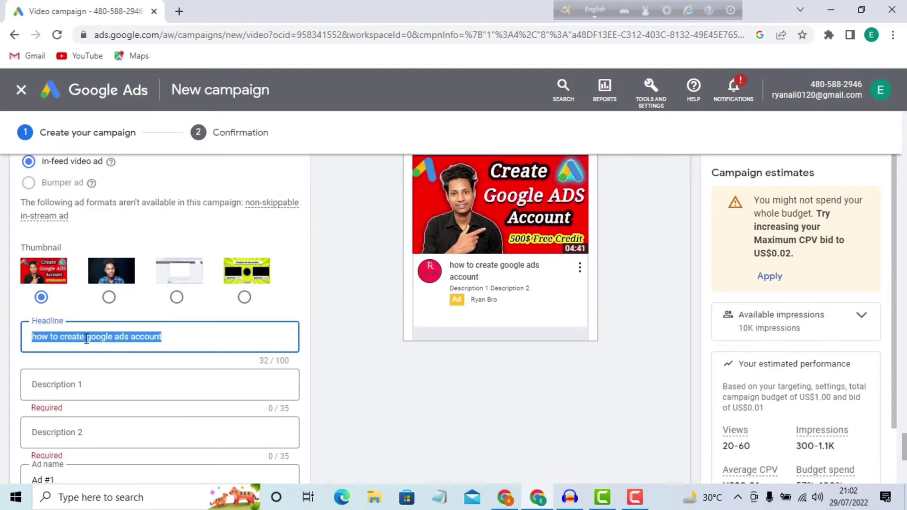
pyautogui.click(78, 385)
pyautogui.rightClick(77, 383)
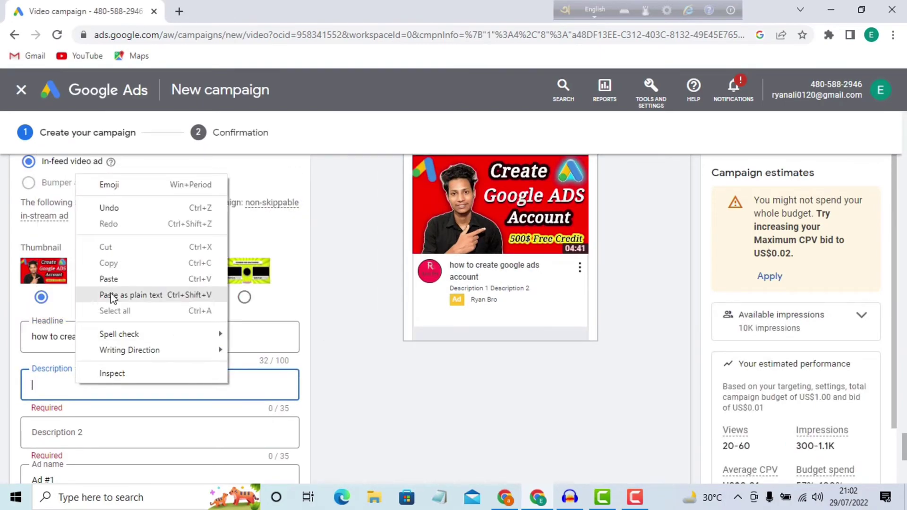
pyautogui.click(109, 279)
pyautogui.scroll(-3, 112, 311)
pyautogui.click(83, 299)
pyautogui.hotkey('ctrl', 'v')
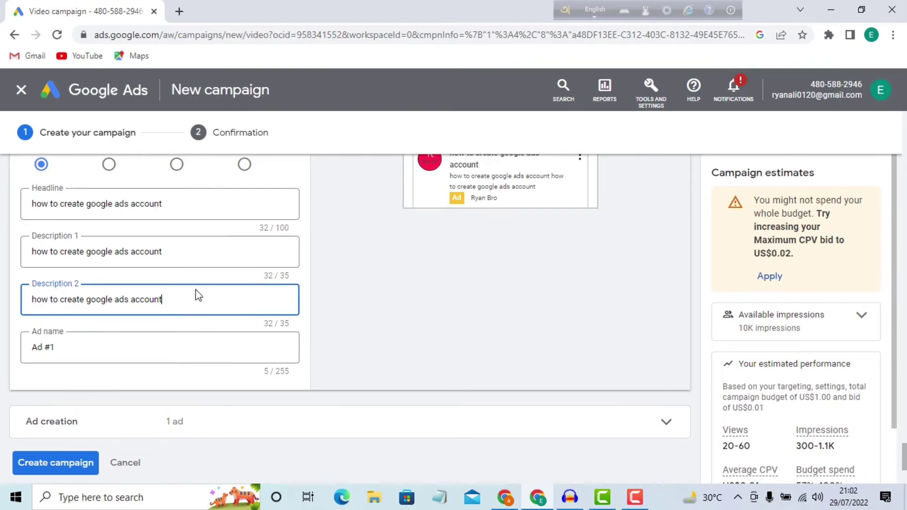
# Create the video campaign and continue from the confirmation page to the campaign
pyautogui.scroll(-3, 198, 295)
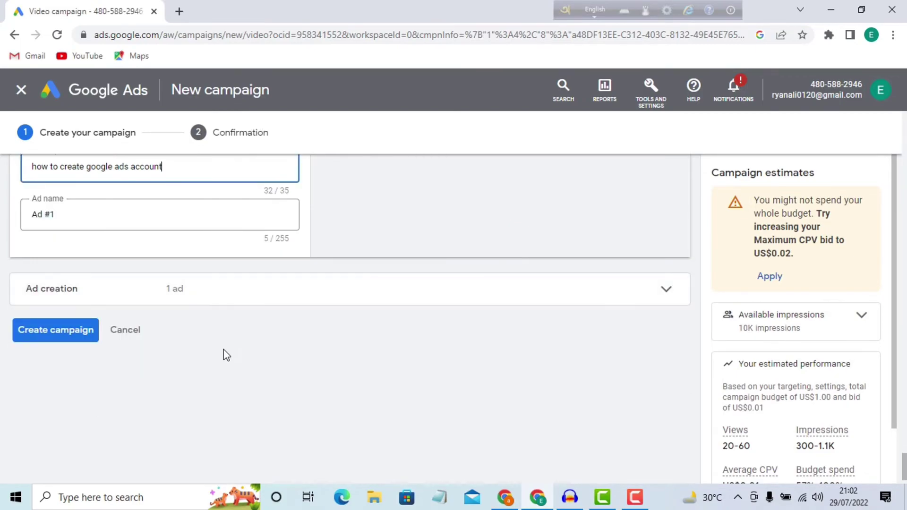
pyautogui.click(79, 339)
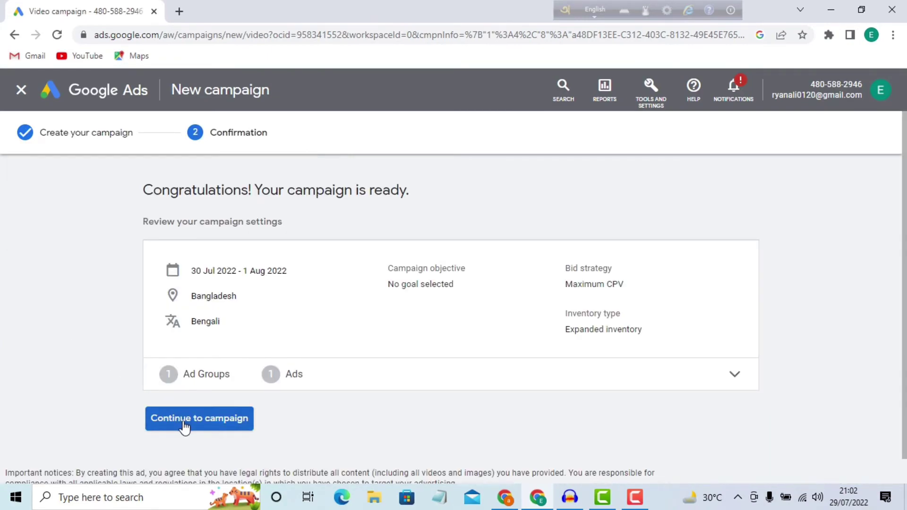
pyautogui.click(206, 428)
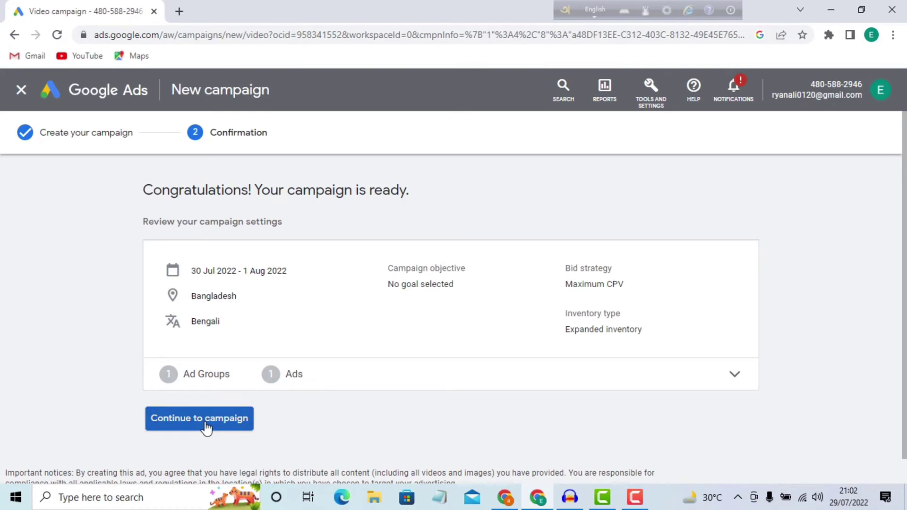